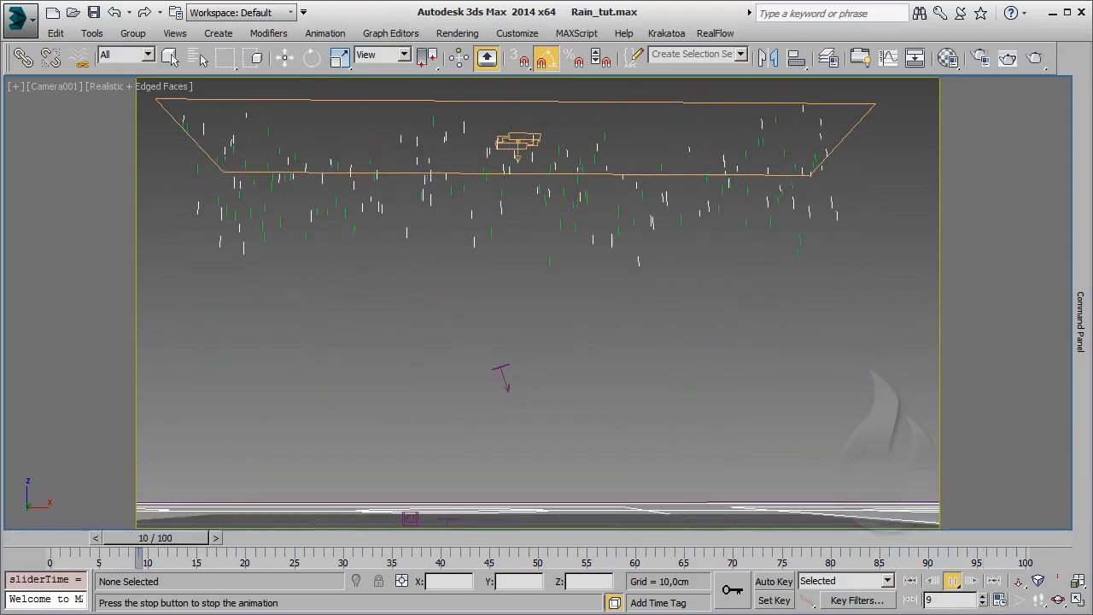
- Stop the rain playback and rewind to frame 0
key(Home)
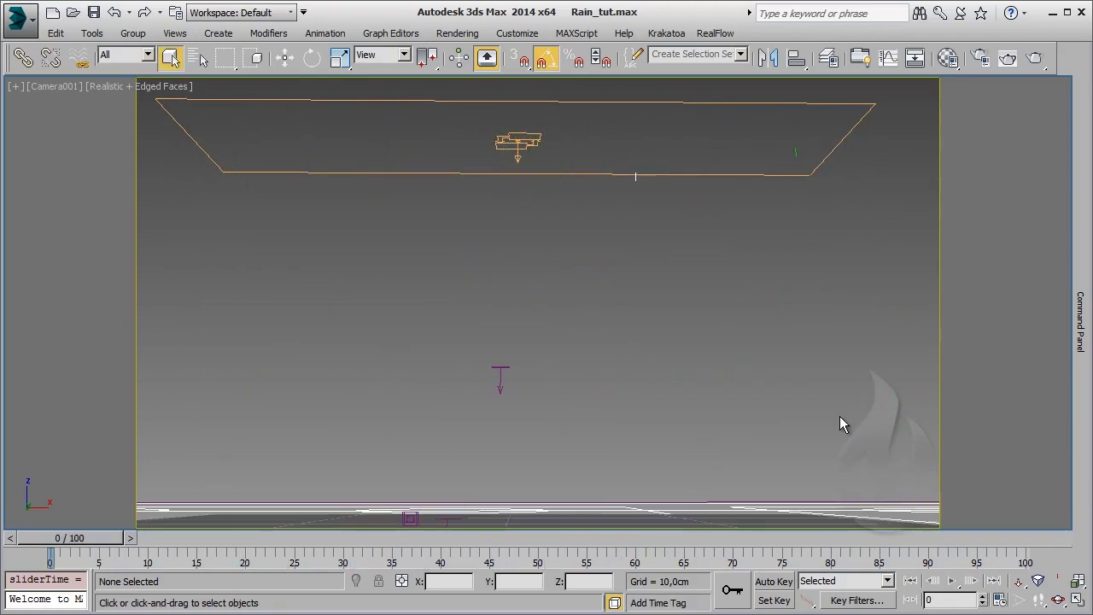
- Add a Shape operator to Event 001 in Particle View
key(6)
mouse_move(371, 572)
mouse_down()
mouse_move(523, 573)
mouse_move(240, 282)
mouse_up()
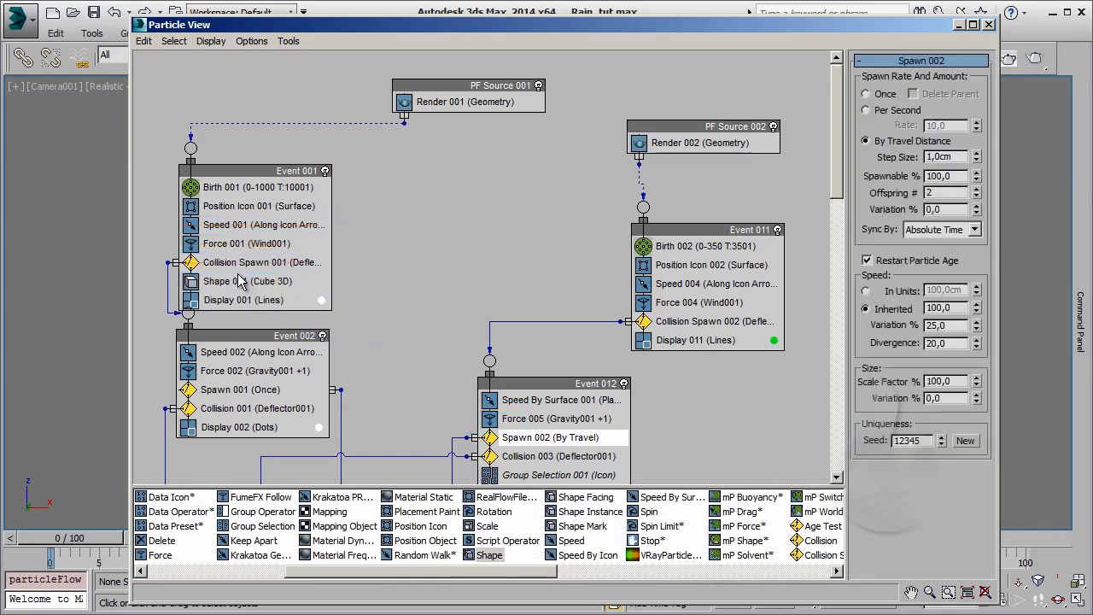
click(248, 281)
drag(278, 173, 276, 140)
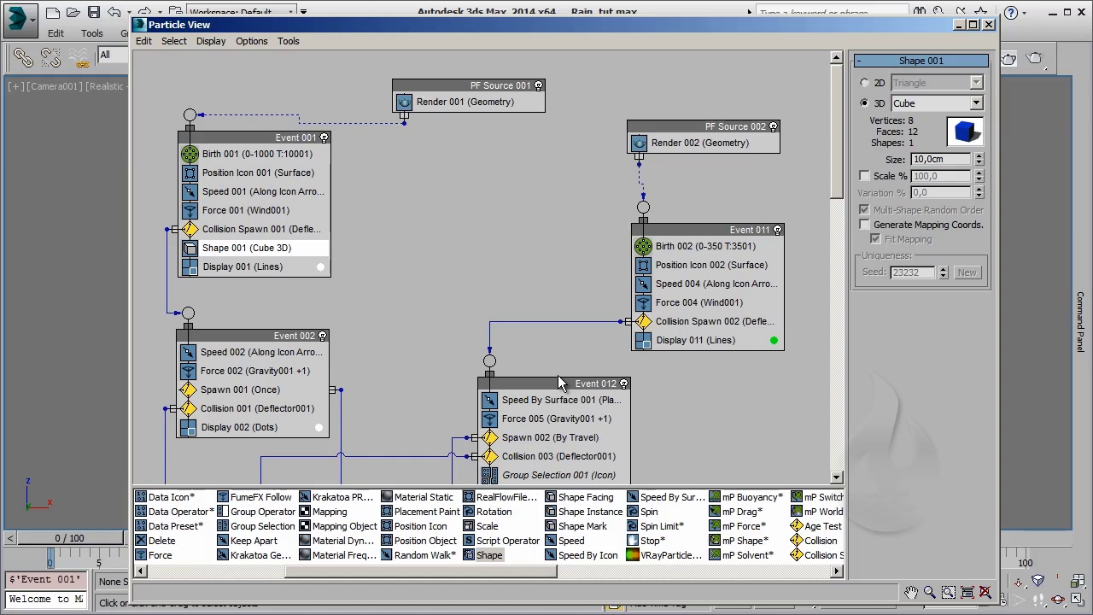
- Make Shape 001 a 3D Sphere 80-sides with a 0,2cm size
click(864, 83)
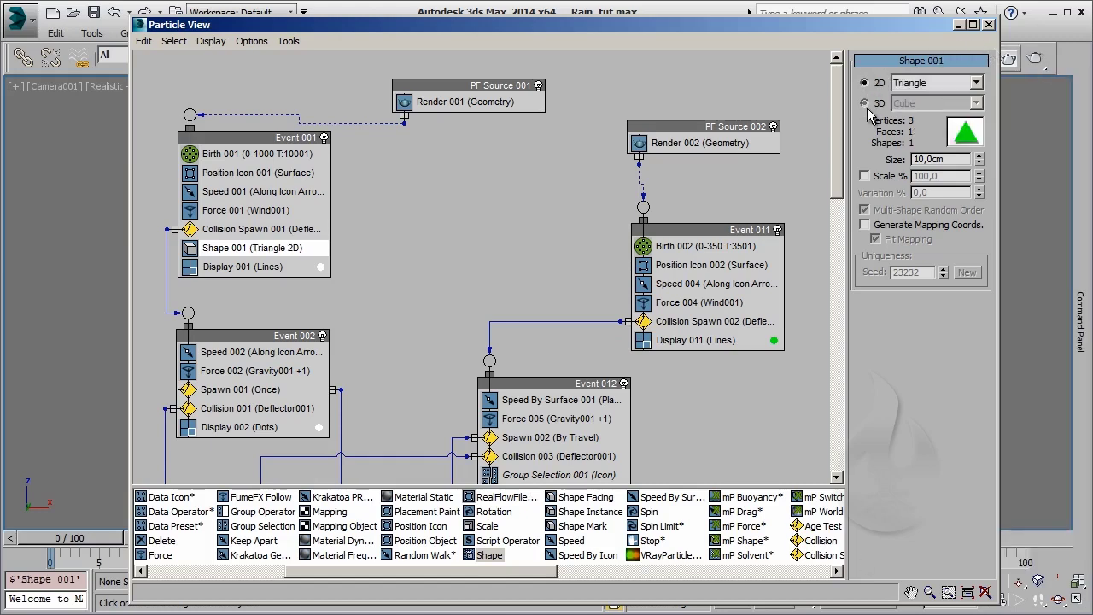
click(867, 108)
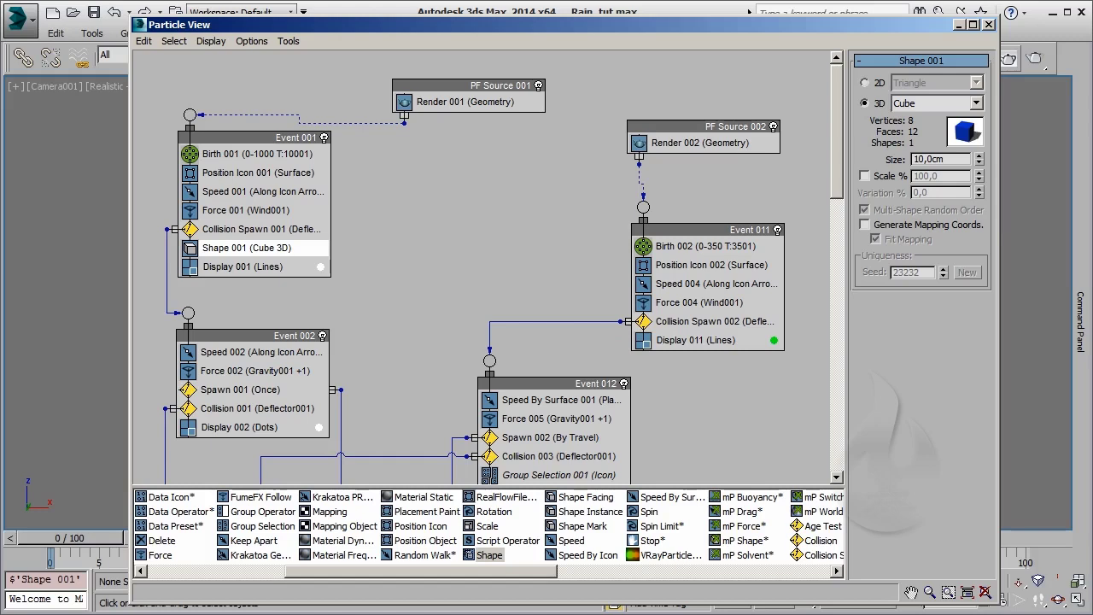
click(977, 103)
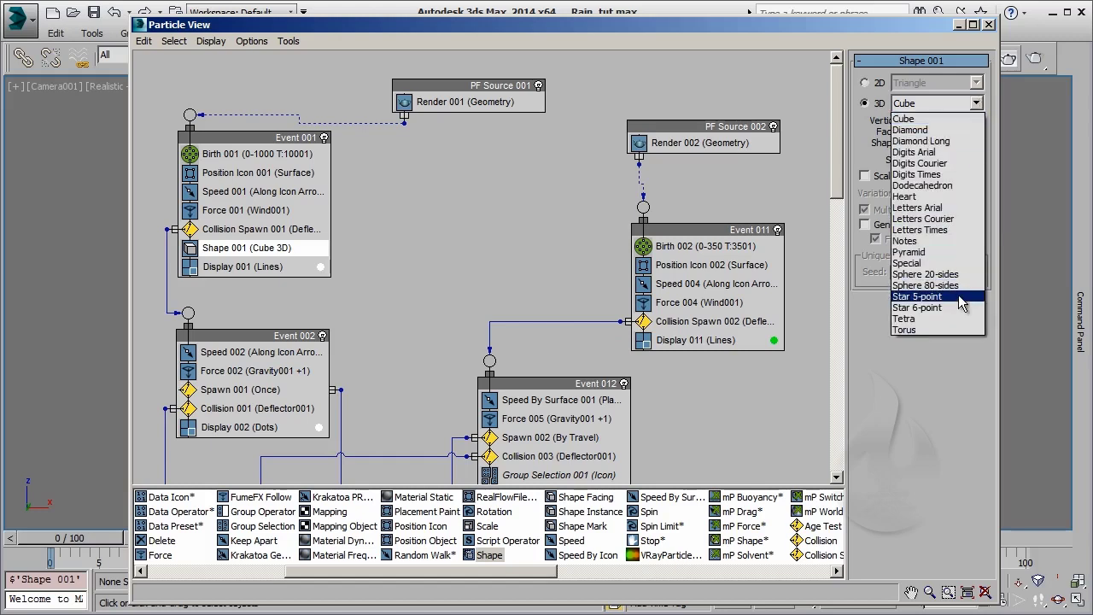
click(927, 286)
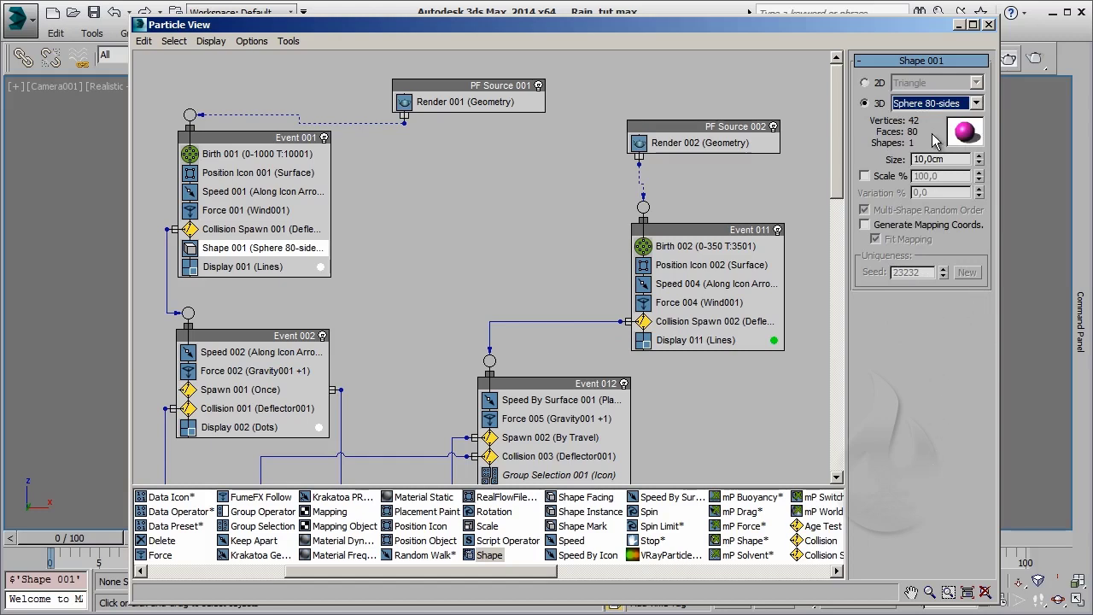
double_click(944, 159)
text(0,2)
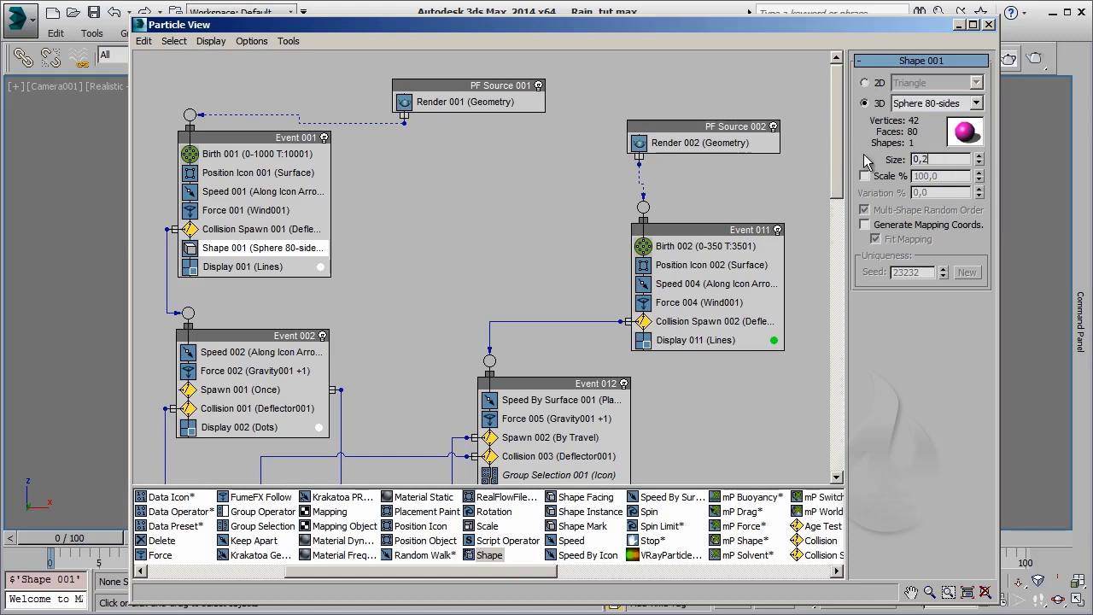
key(Return)
- Add a Scale operator below Shape 001, then delete it again
click(487, 530)
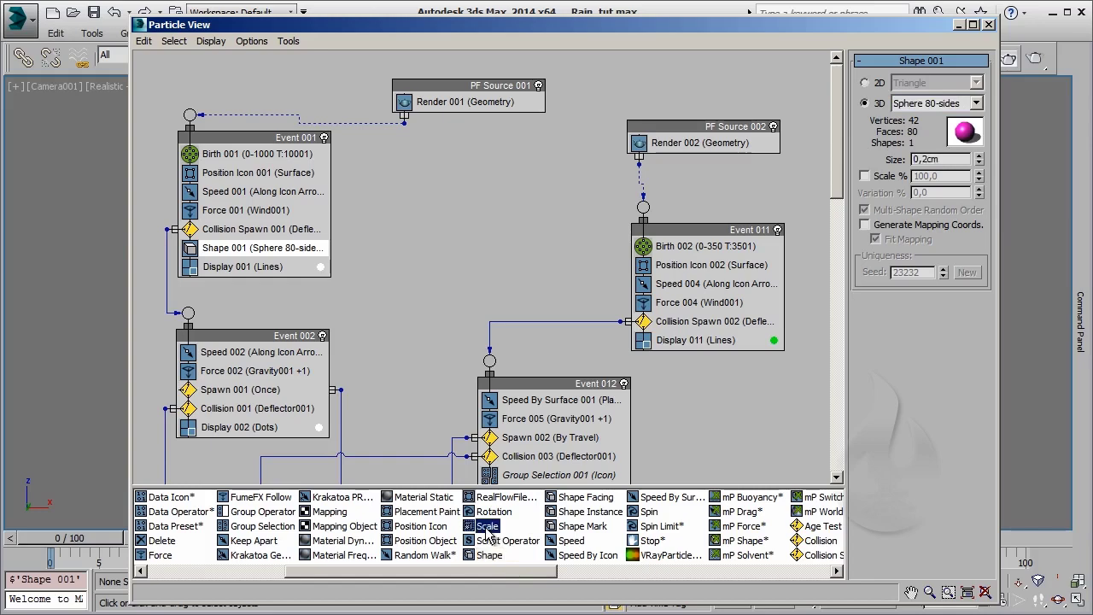
drag(487, 526, 241, 267)
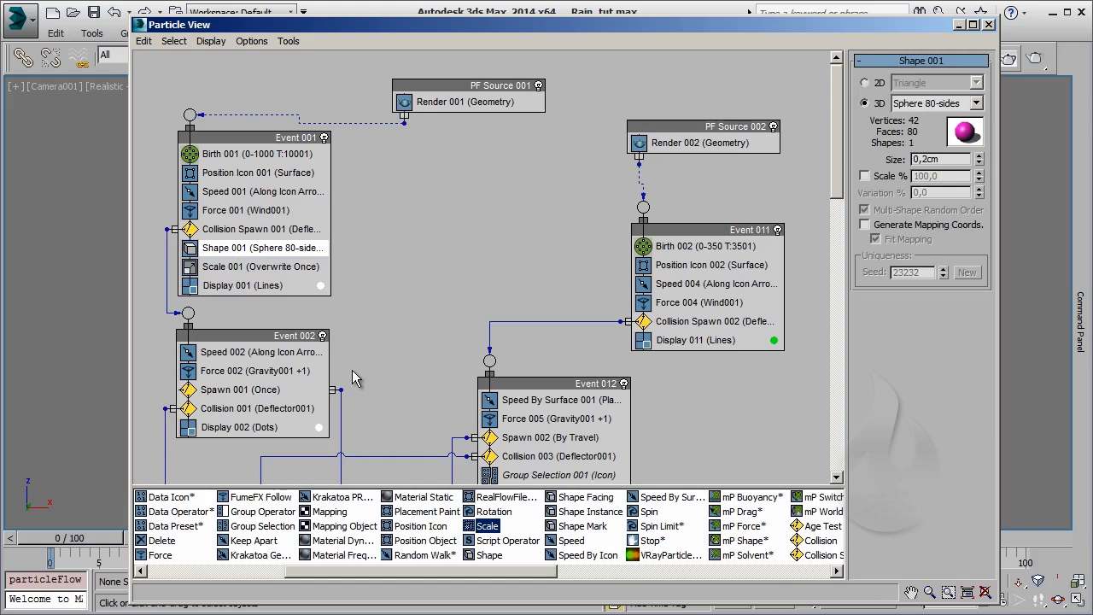
click(268, 266)
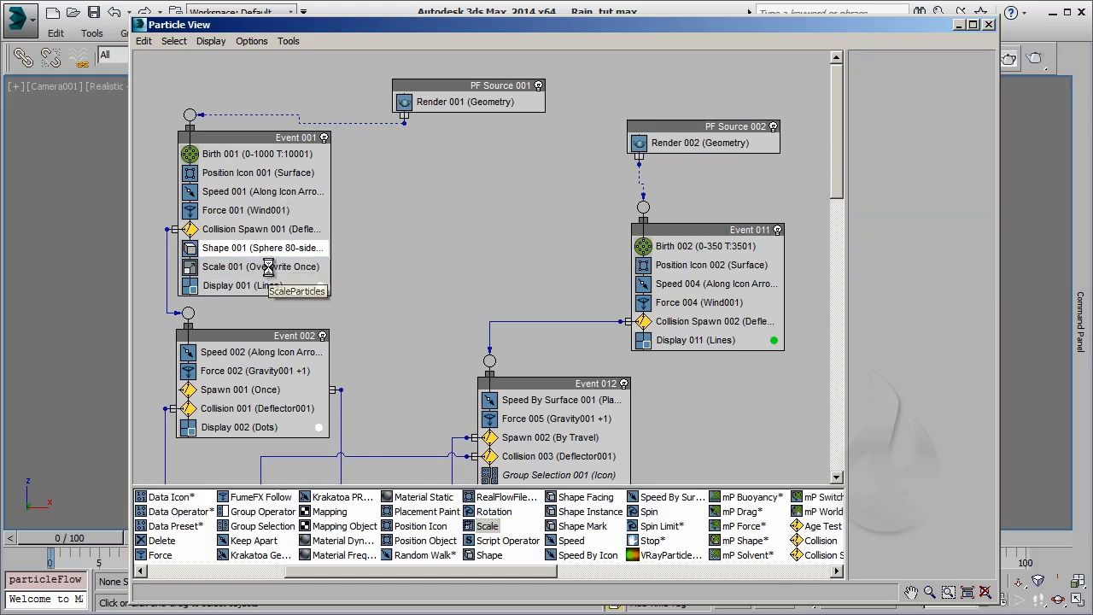
right_click(267, 267)
click(333, 431)
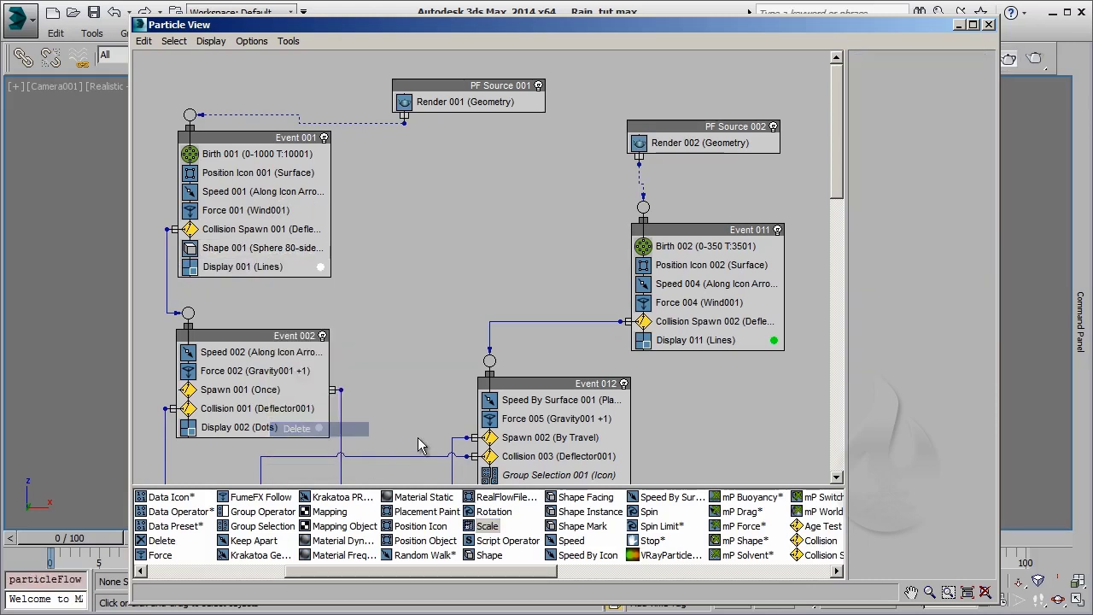
- Enable Scale % on Shape 001 with 25% variation at 100%, then drag it into Event 002
click(290, 249)
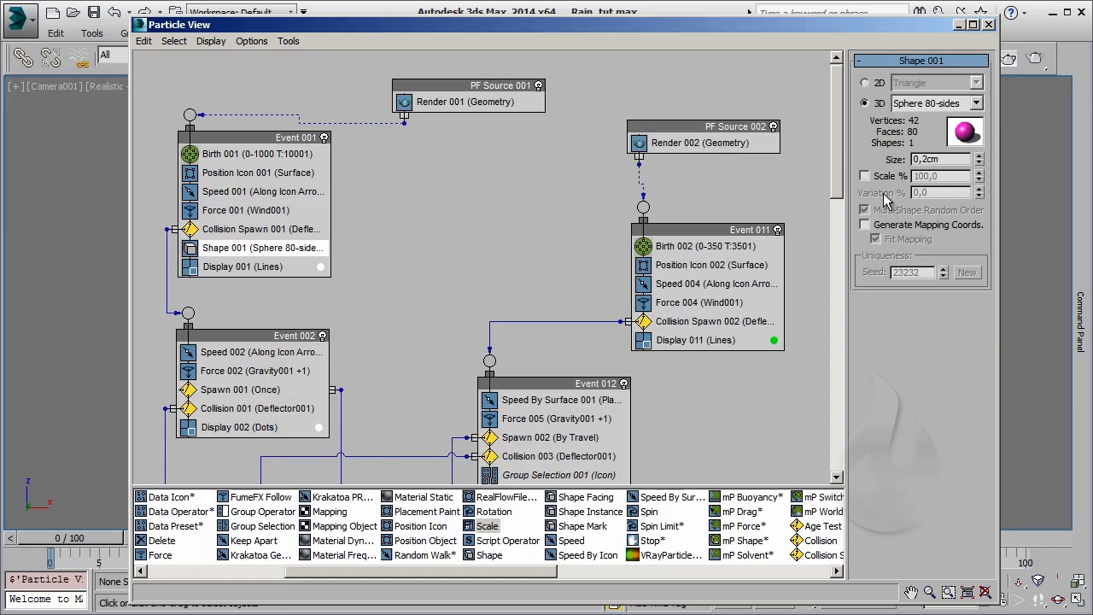
click(865, 176)
double_click(943, 193)
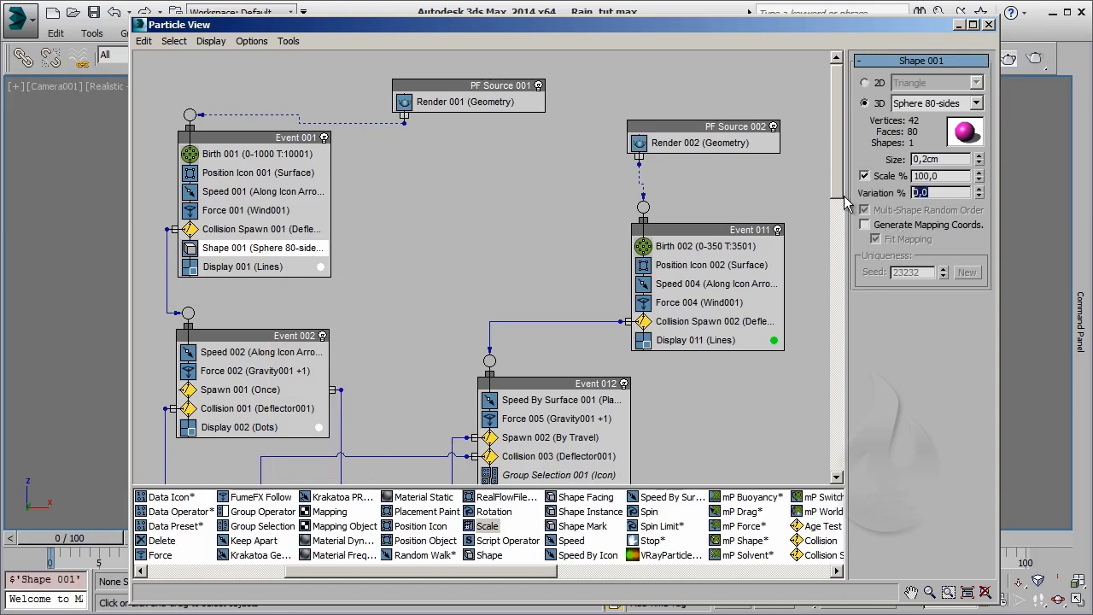
text(25)
key(Return)
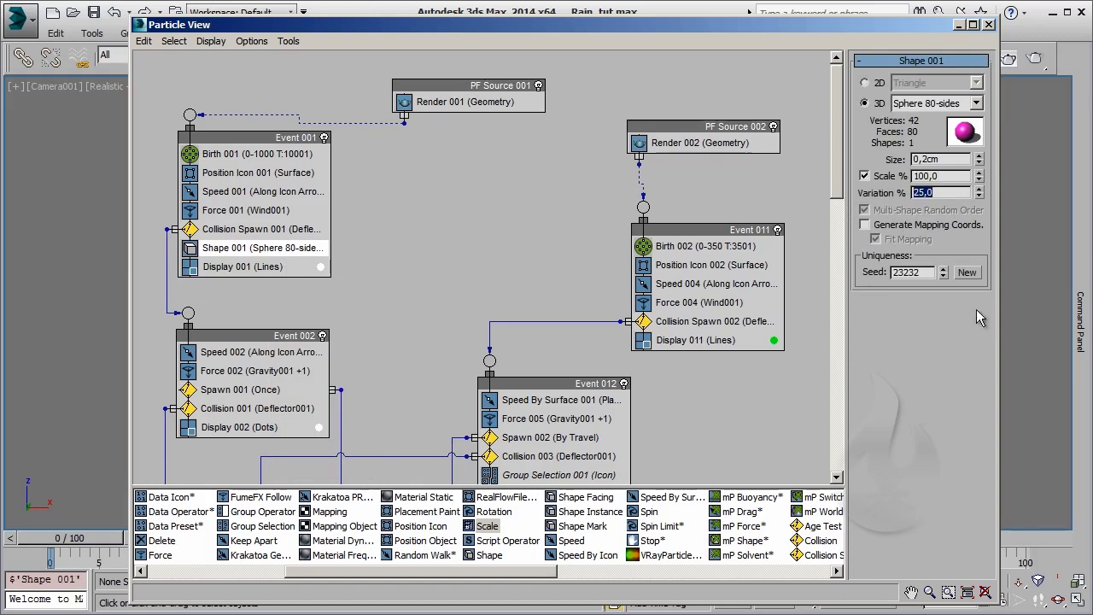
double_click(941, 176)
text(8)
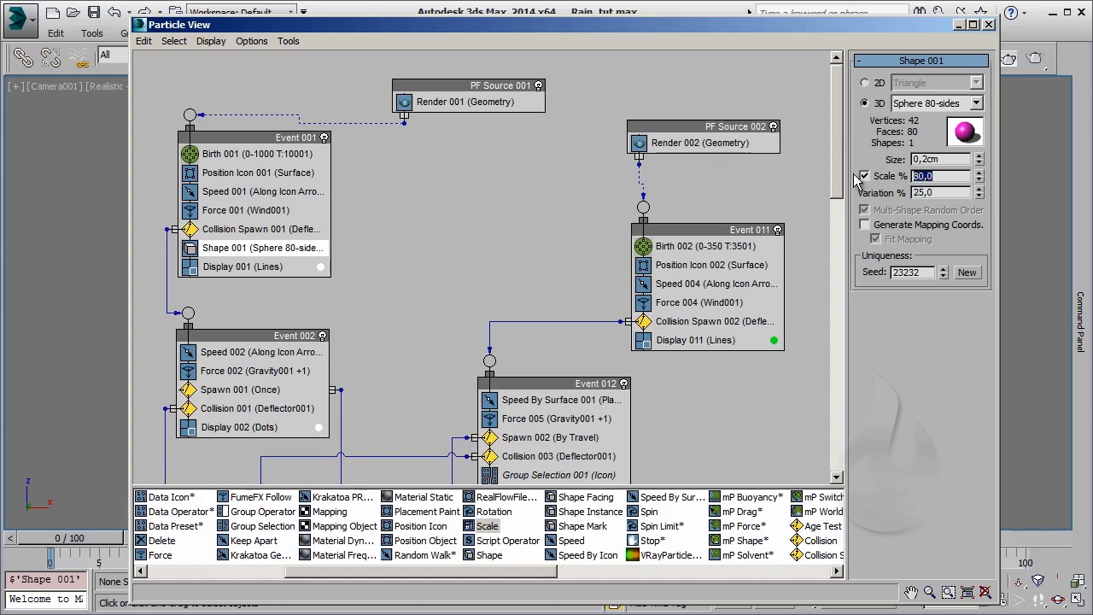
key(Return)
drag(257, 248, 275, 427)
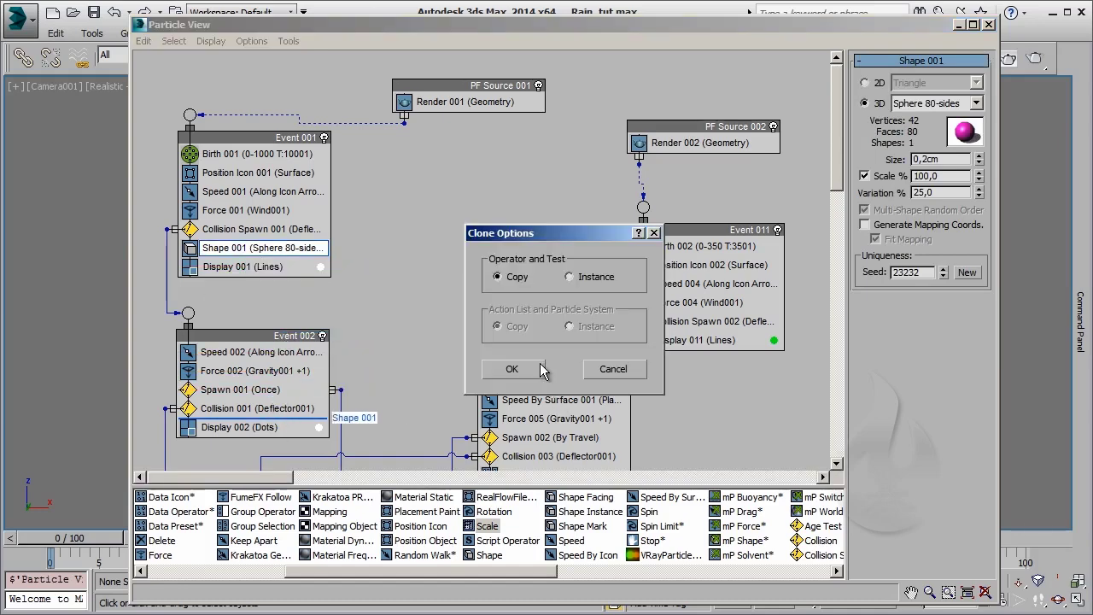
- Copy the shape into Event 002 as Shape 002 with 0,1cm size and 50% variation
click(512, 369)
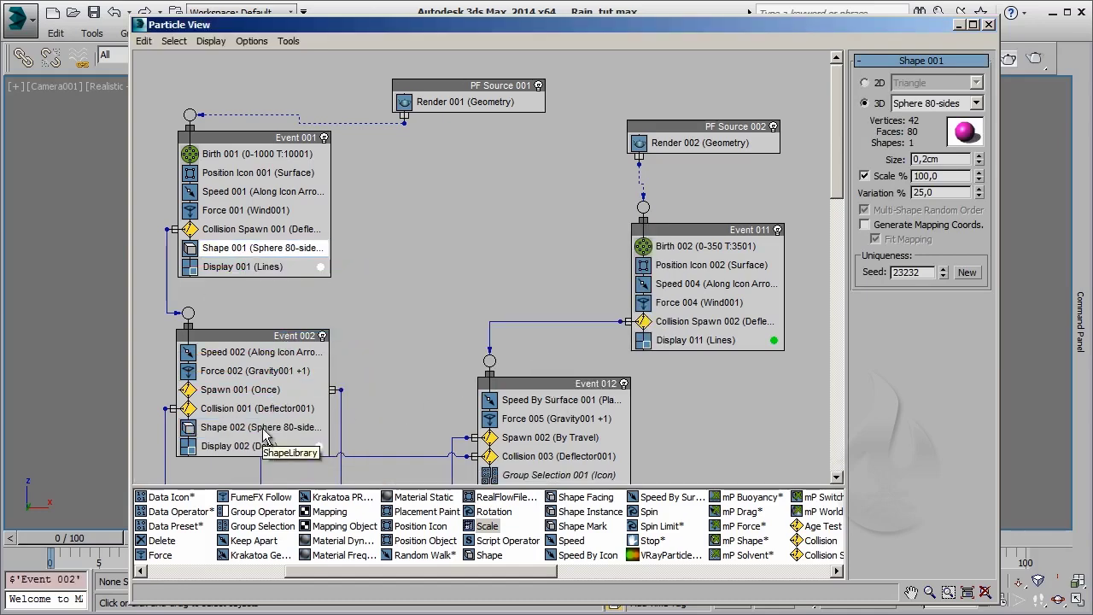
click(262, 429)
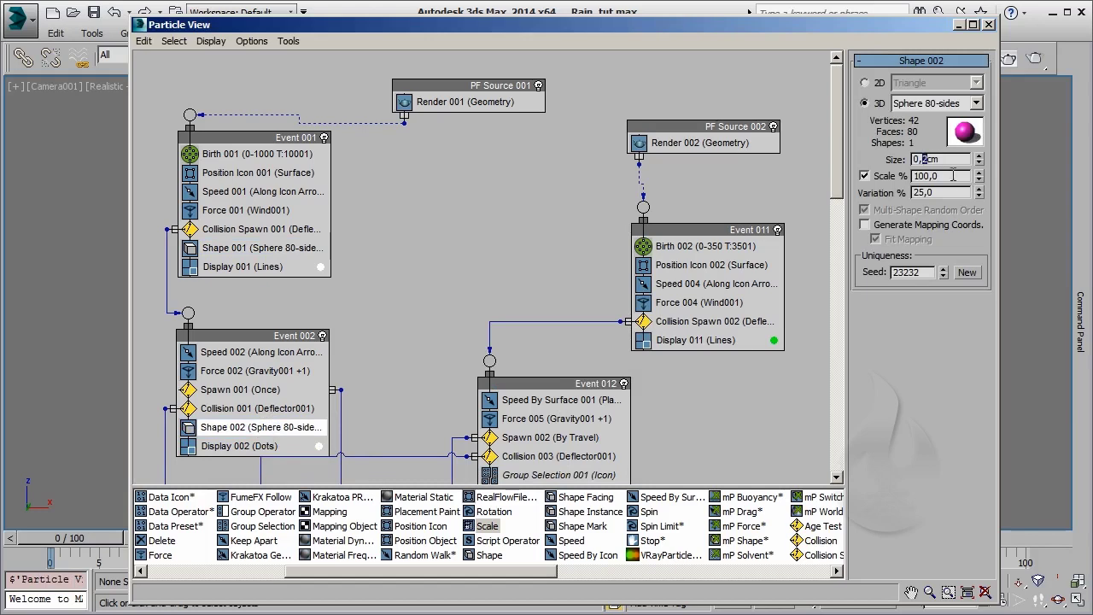
double_click(939, 192)
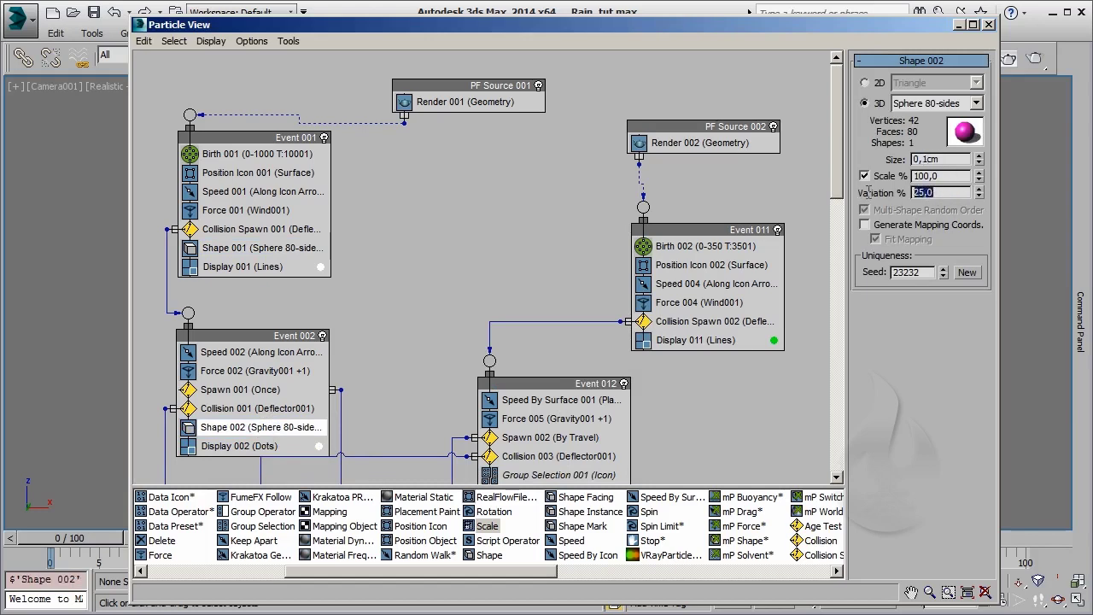
text(50)
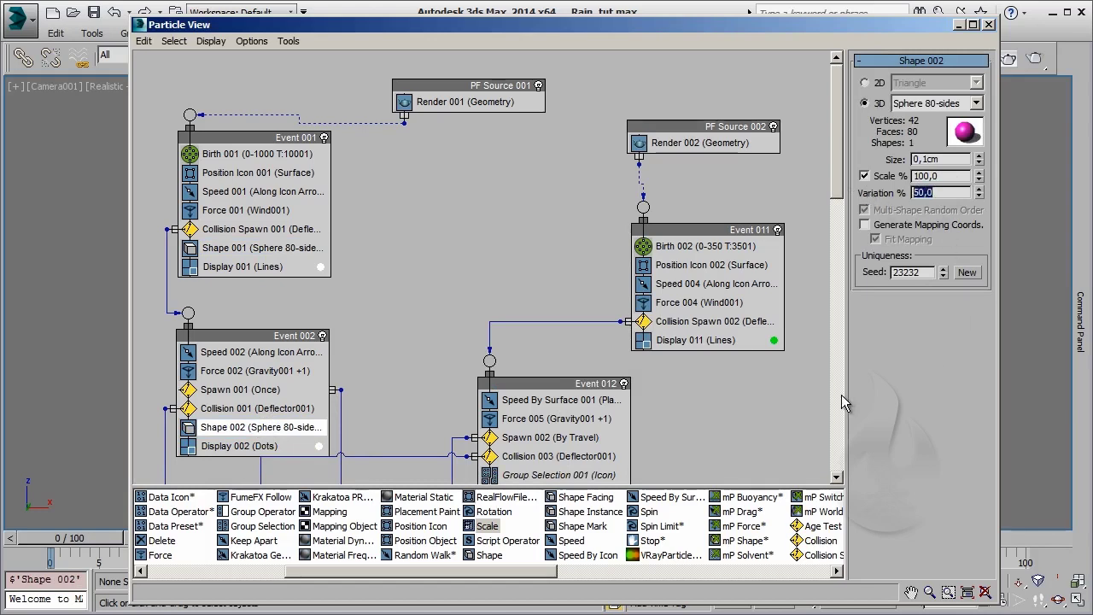
- Copy the shape into Event 010 as Shape 003 with 90% scale and 25% variation
middle_drag(401, 322, 402, 40)
drag(257, 135, 341, 348)
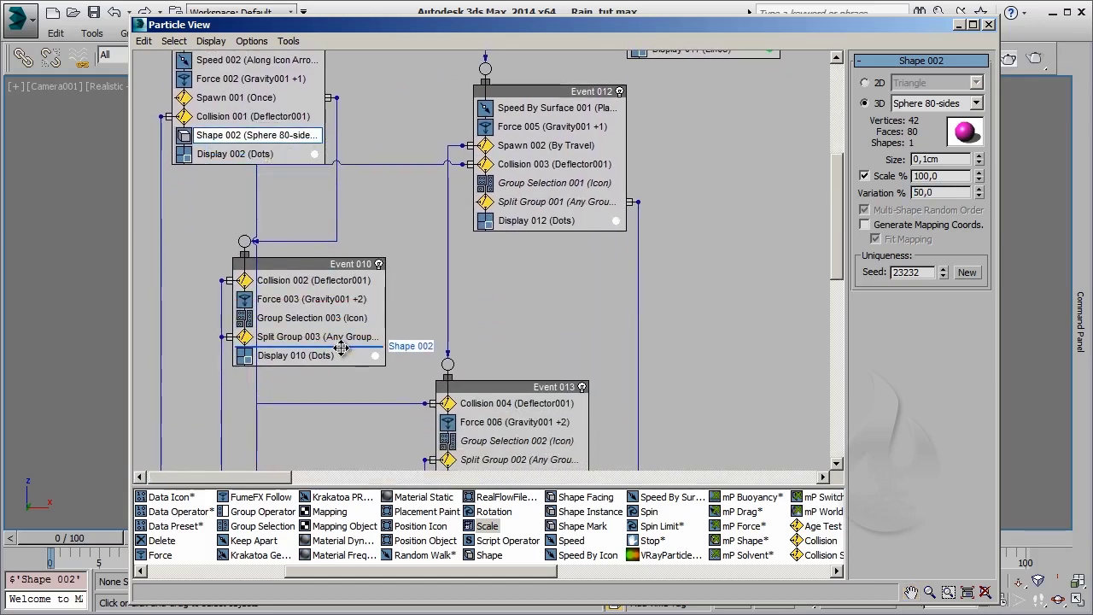
click(521, 369)
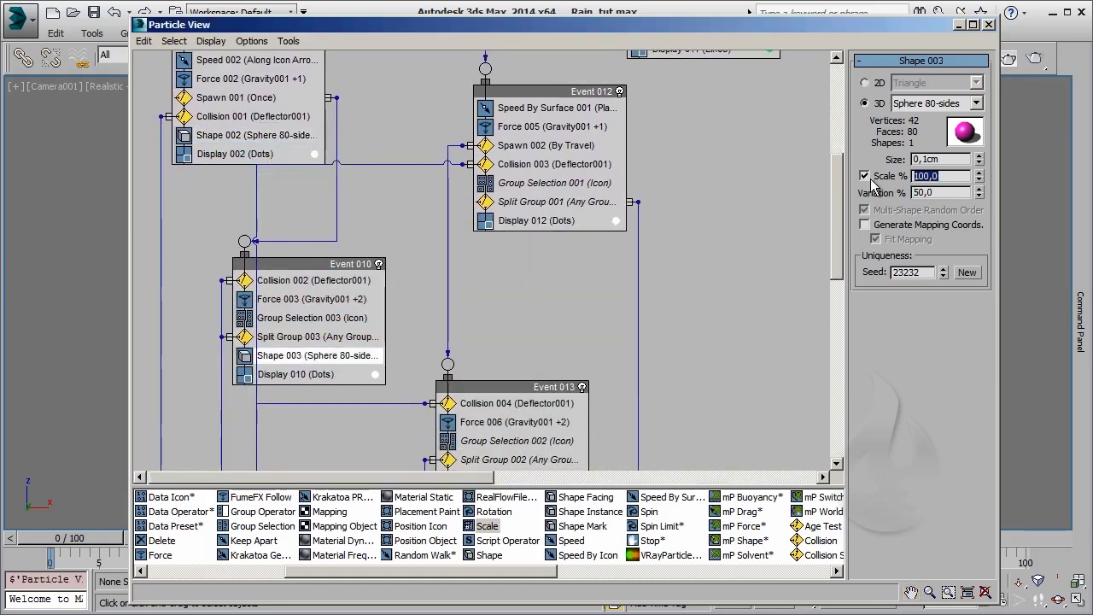
text(90)
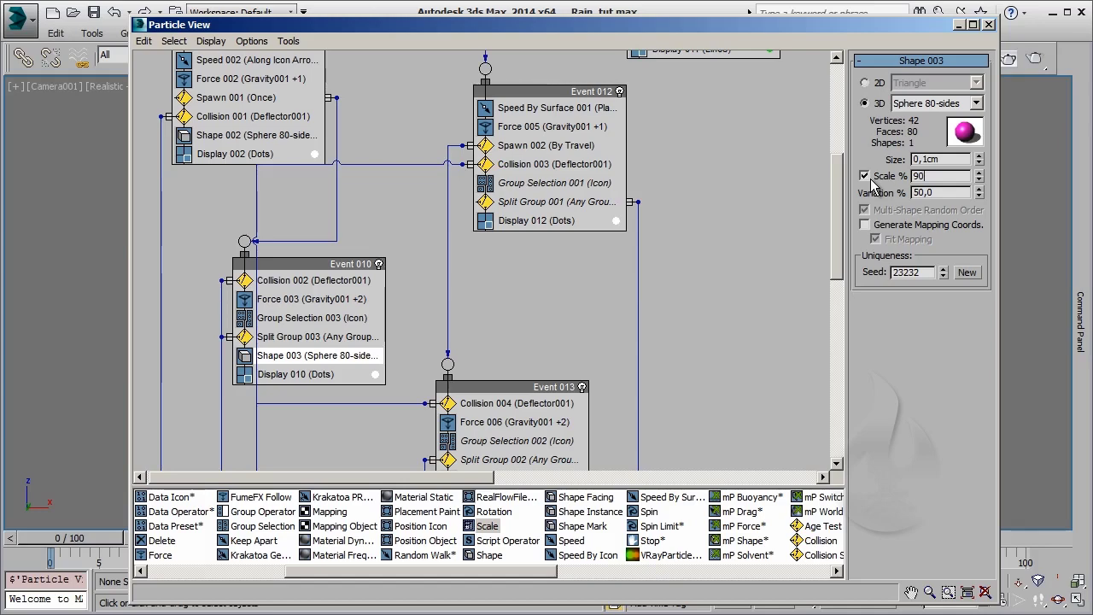
double_click(912, 193)
text(2)
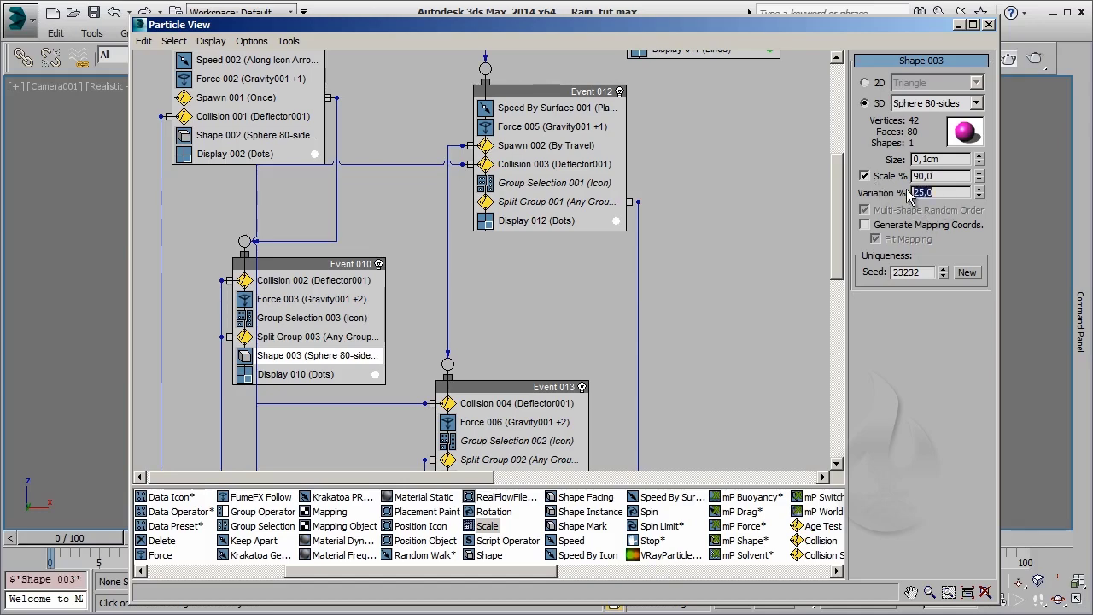
click(685, 433)
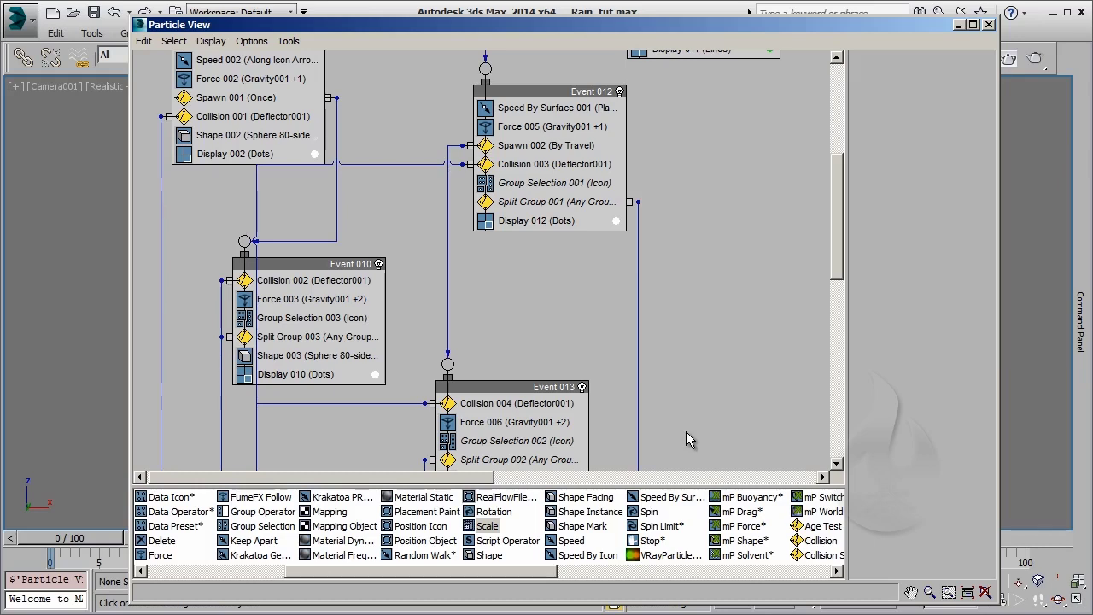
- Add a Shape Instance operator to Event 003 and show its settings
click(559, 575)
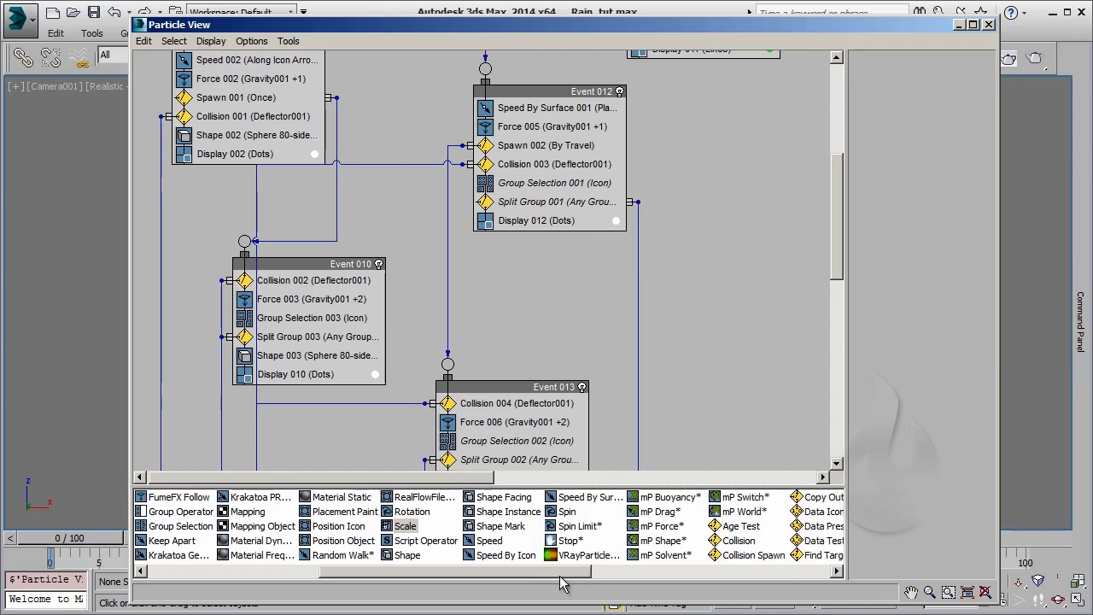
middle_drag(378, 389, 383, 160)
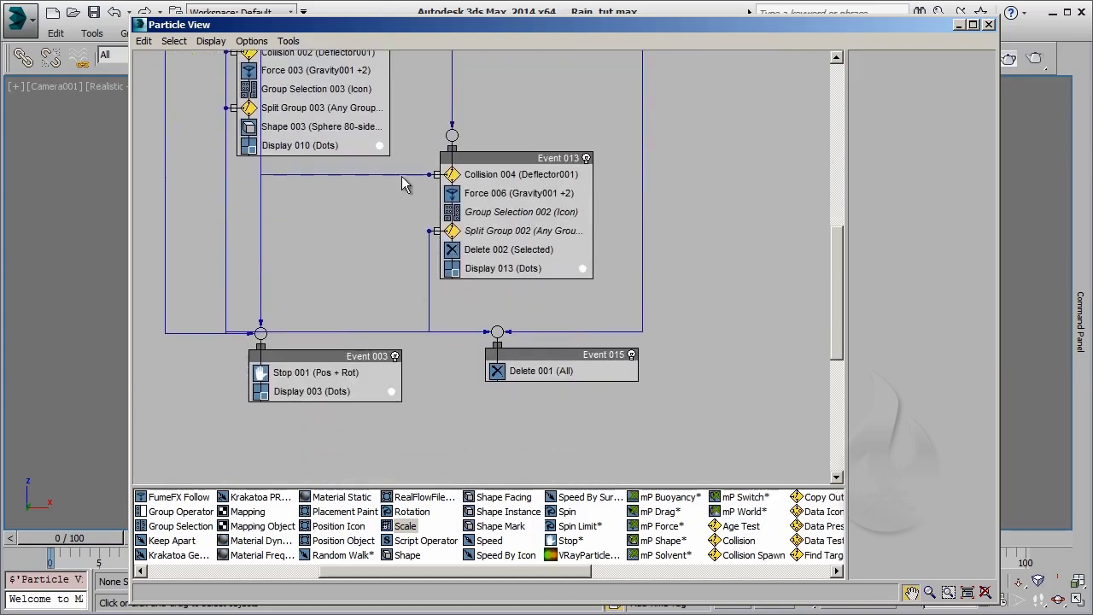
drag(510, 515, 353, 388)
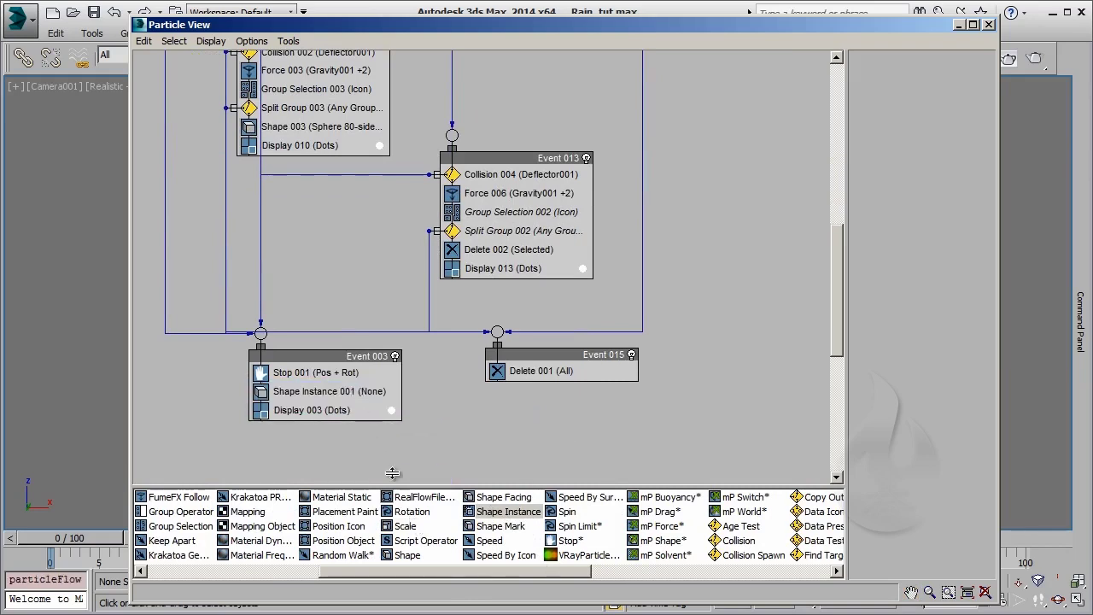
click(332, 395)
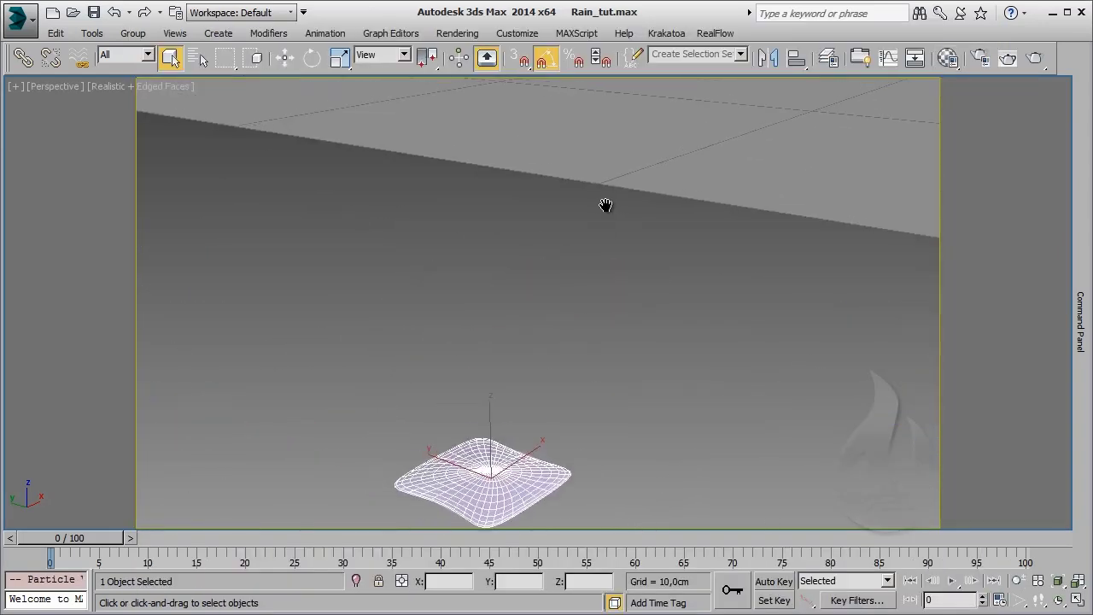
- Switch the command panel to Create and zoom the Perspective view out over the scene
click(1079, 260)
click(956, 89)
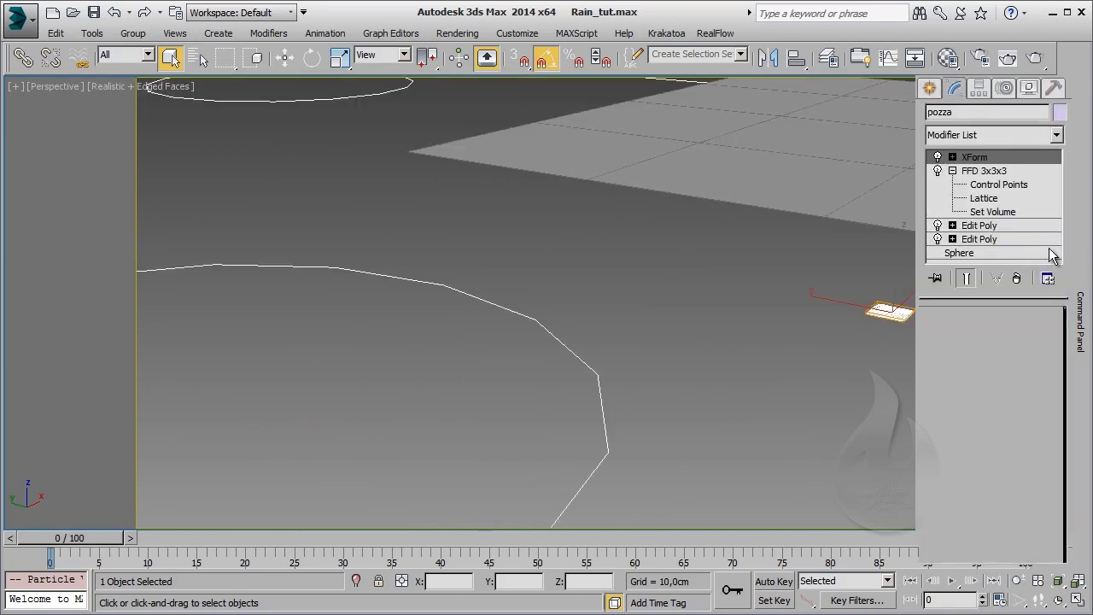
click(930, 89)
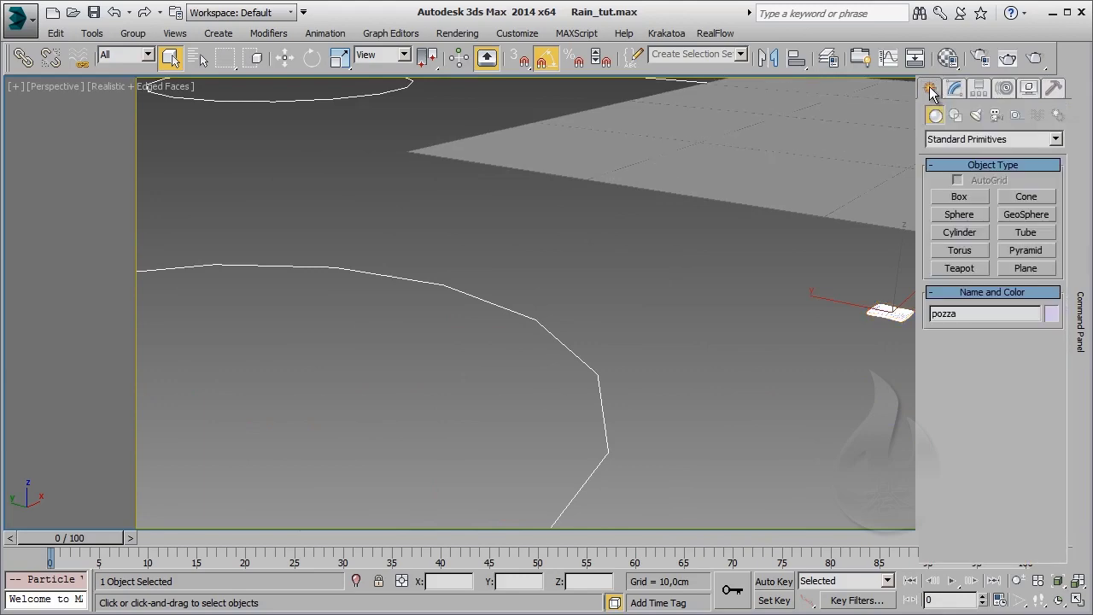
mouse_move(781, 297)
alt+middle_down()
mouse_move(464, 317)
mouse_move(488, 332)
alt+middle_up()
scroll(487, 333, down, 3)
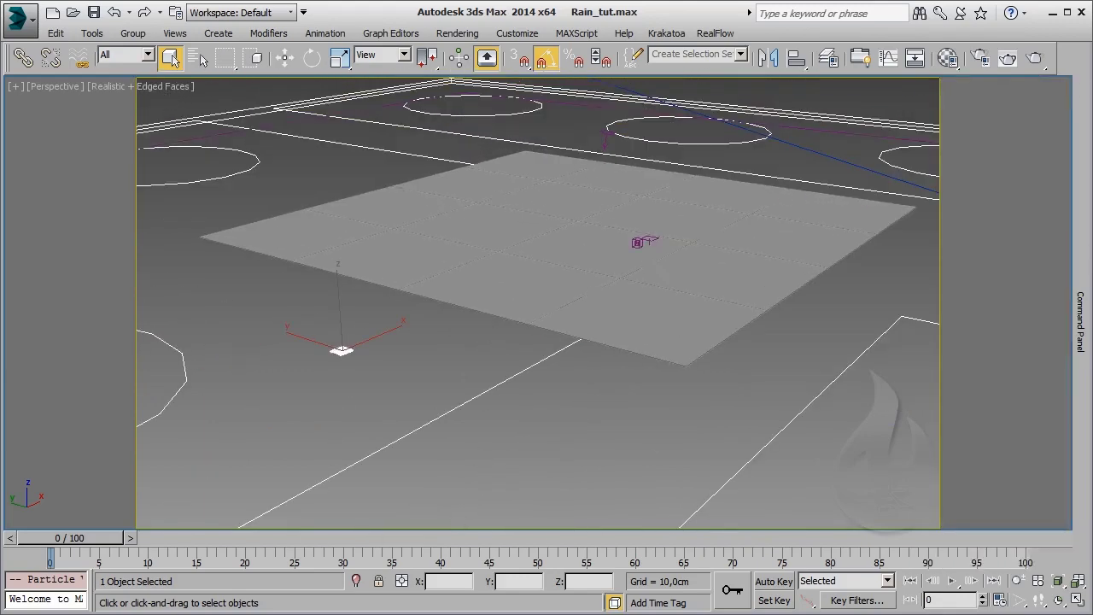
- Make Shape Instance 001 use the pozza object at 10% scale with 25% variation
key(6)
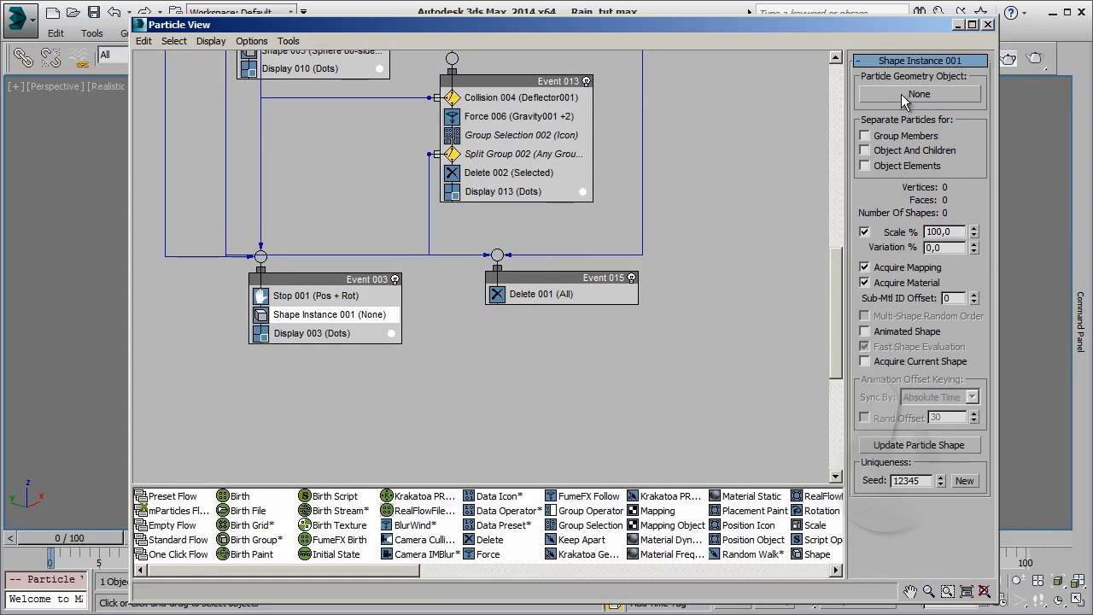
click(901, 94)
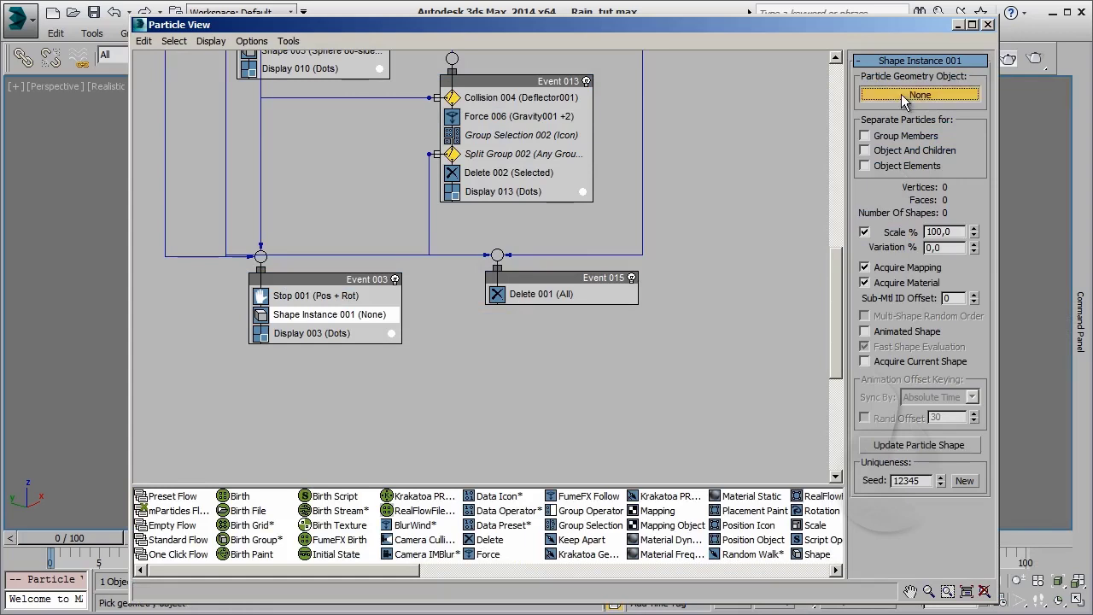
click(958, 25)
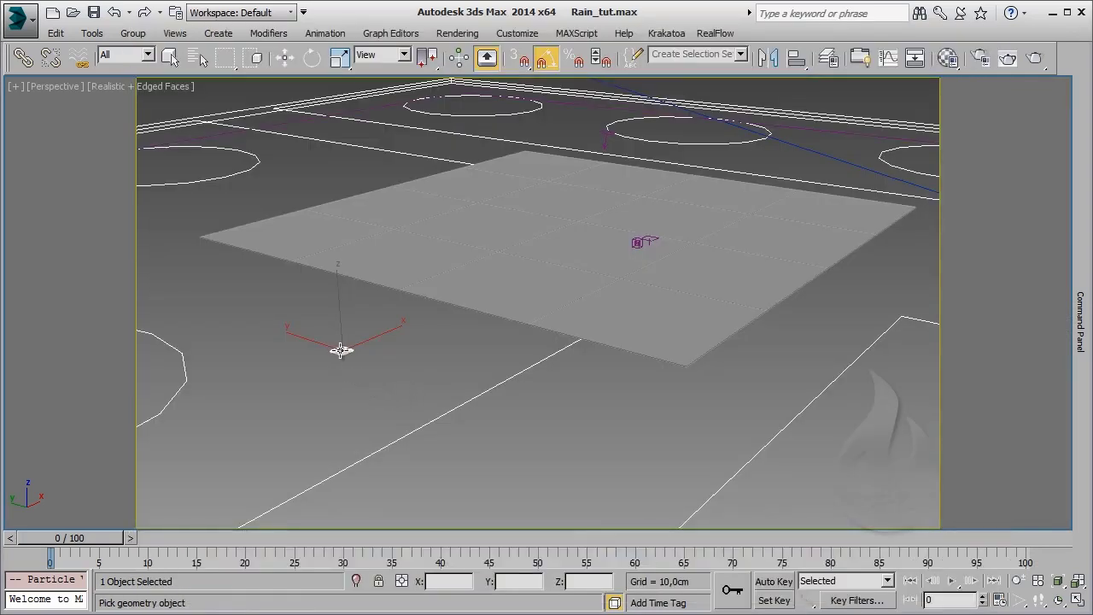
click(340, 350)
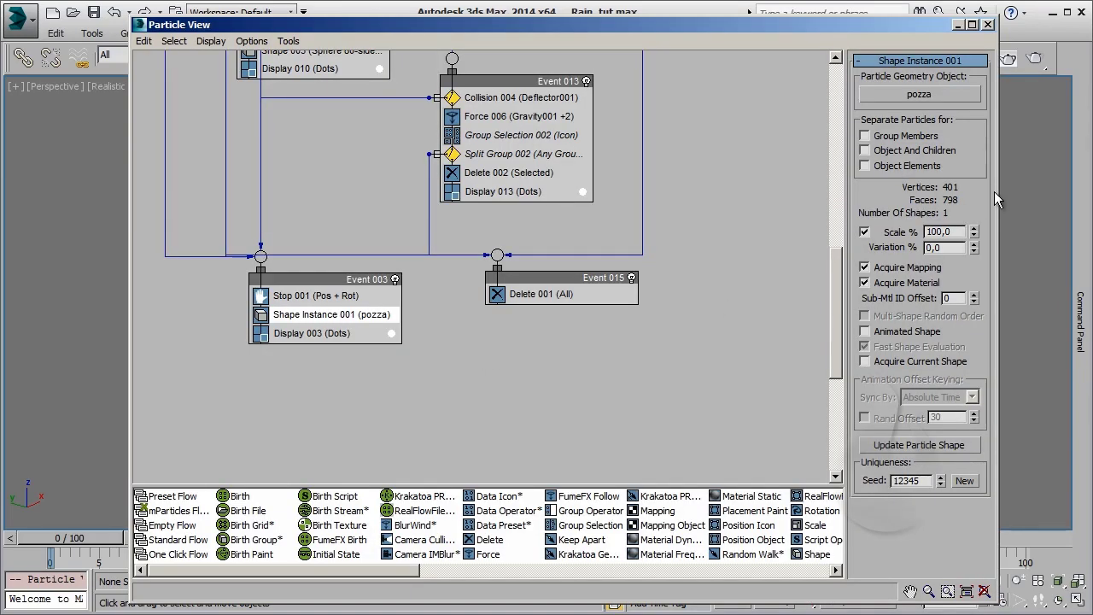
double_click(953, 233)
text(10)
key(Tab)
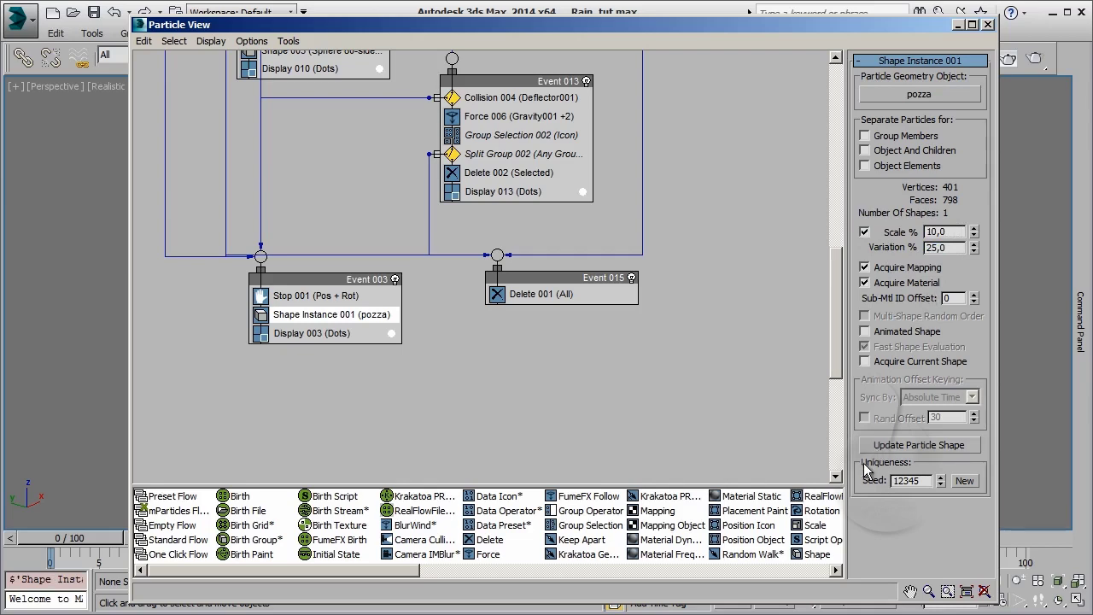
- Set Display 003 to show Event 003 particles as Geometry
click(353, 333)
click(935, 86)
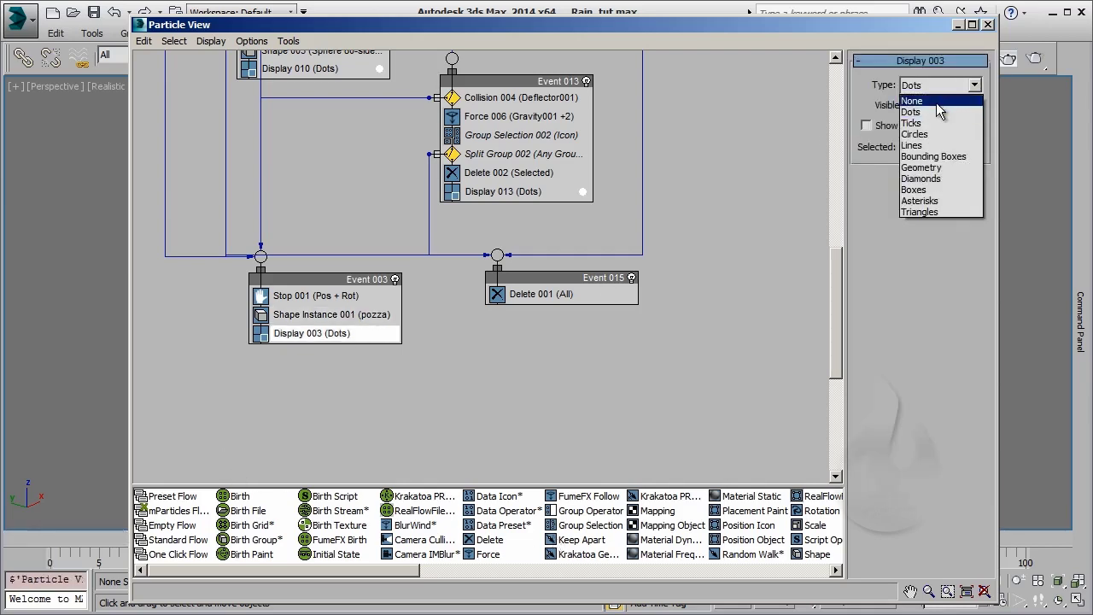
click(957, 167)
click(959, 37)
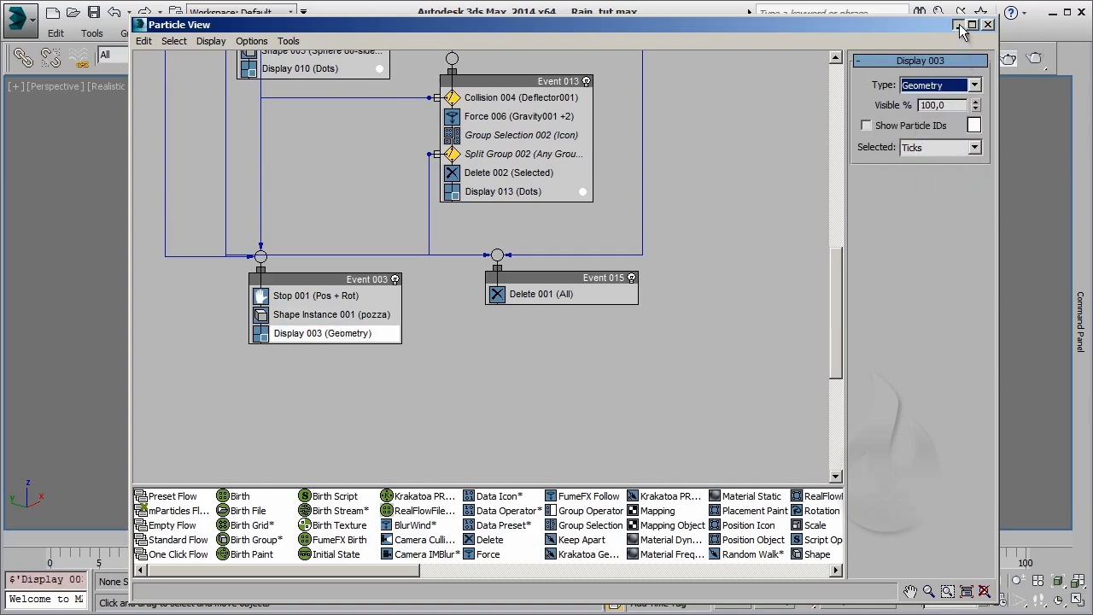
click(958, 24)
middle_drag(484, 301, 542, 103)
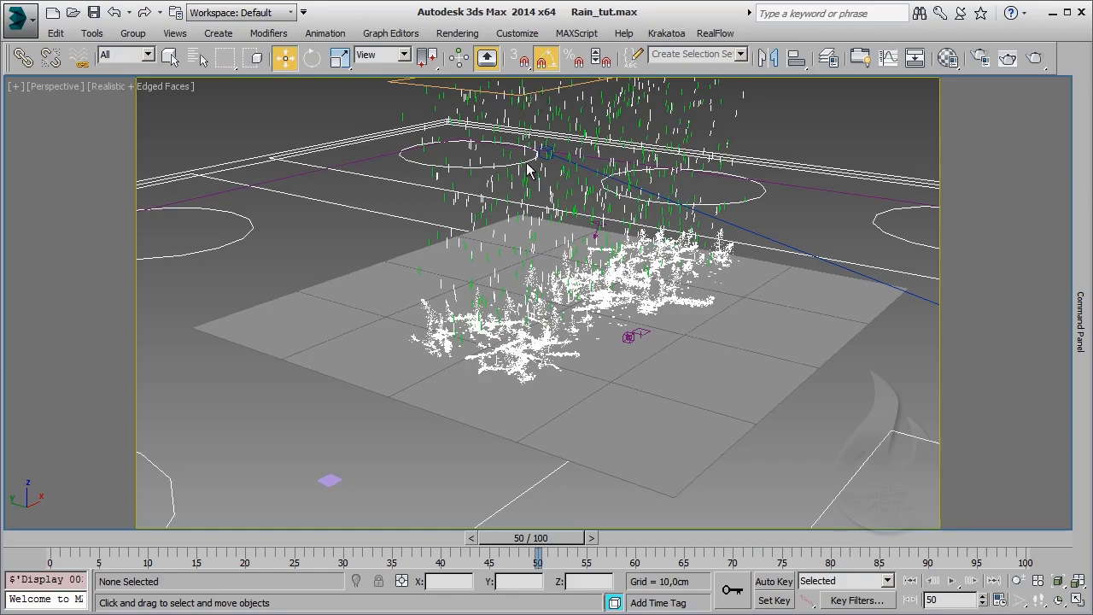
scroll(547, 341, up, 2)
scroll(555, 346, up, 2)
scroll(591, 375, up, 3)
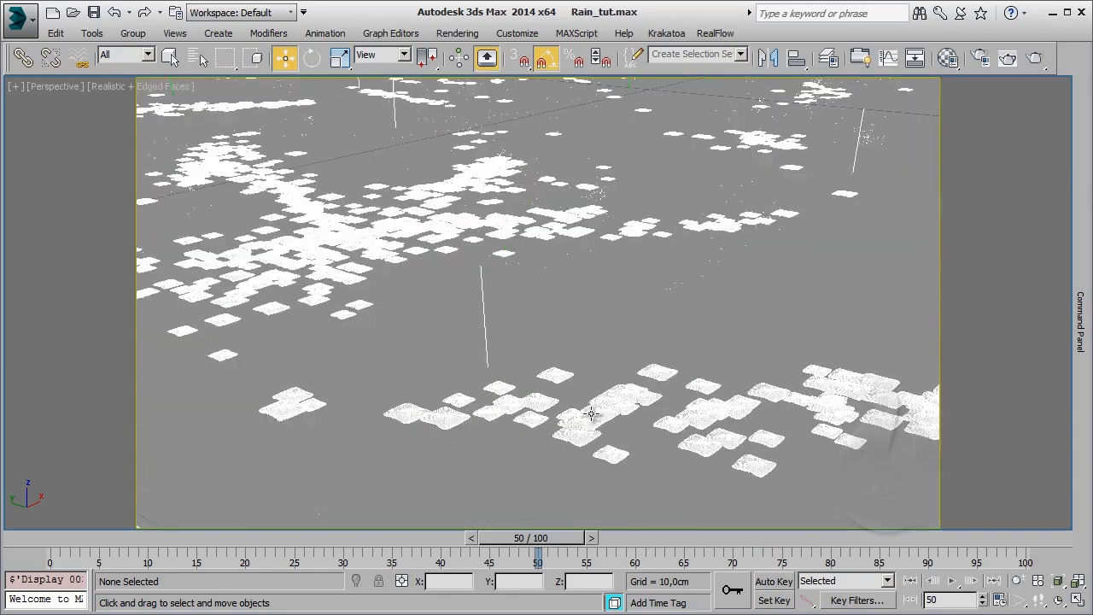
scroll(591, 414, up, 3)
scroll(591, 413, down, 3)
scroll(592, 414, down, 2)
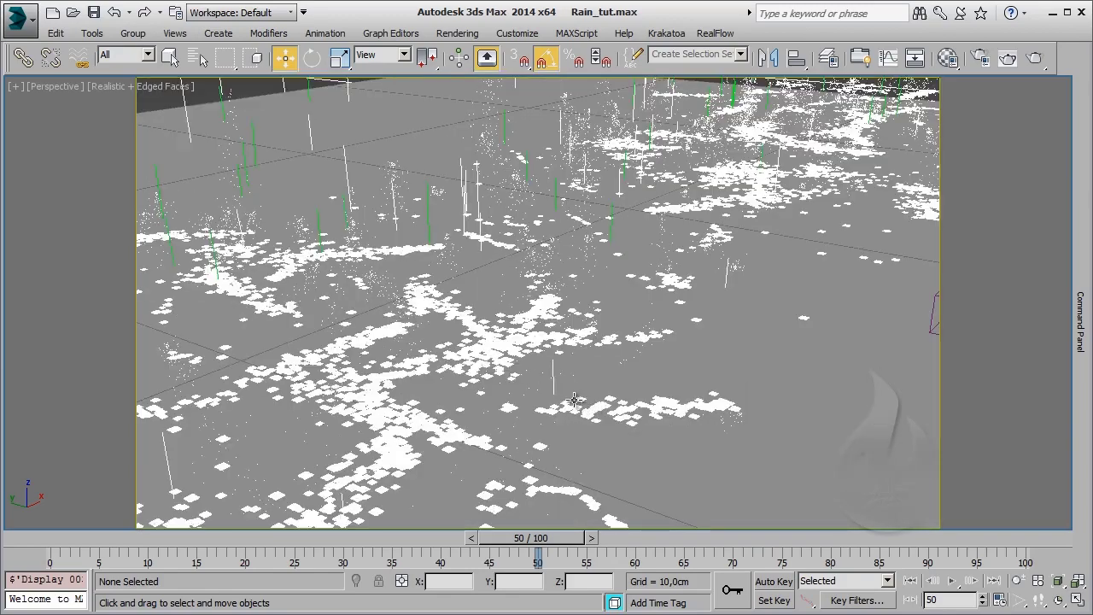
scroll(571, 399, up, 2)
scroll(552, 315, down, 2)
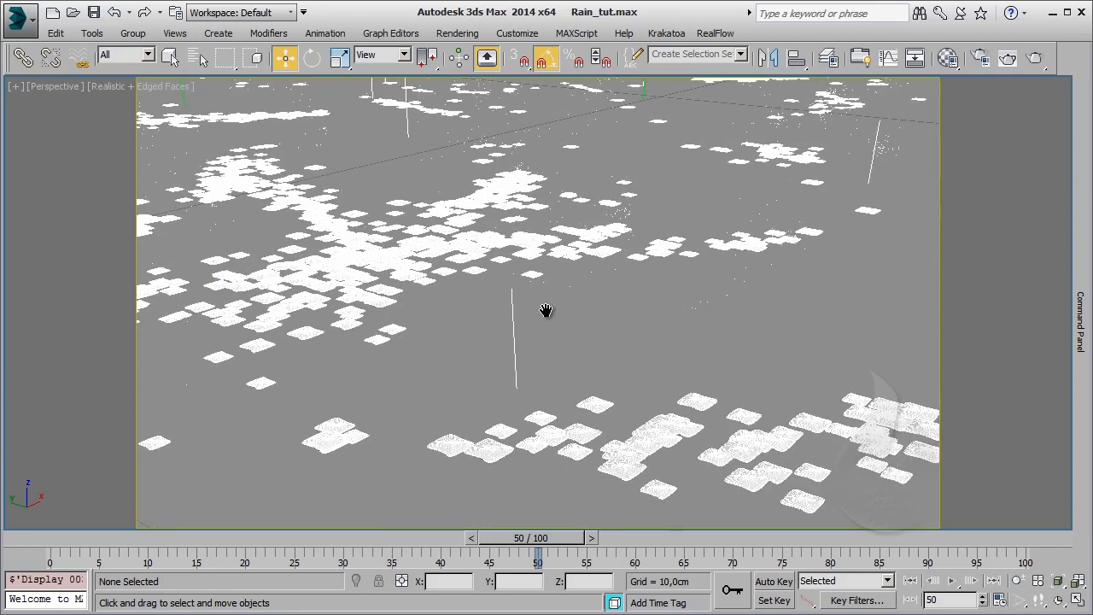
scroll(537, 300, down, 2)
scroll(542, 300, down, 1)
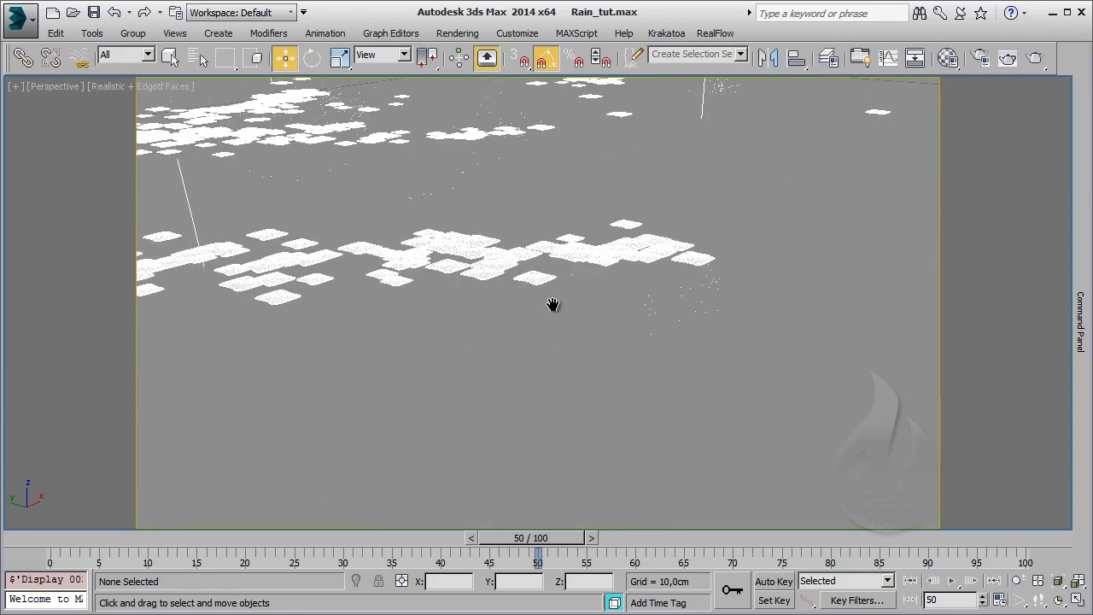
scroll(552, 304, down, 1)
key(6)
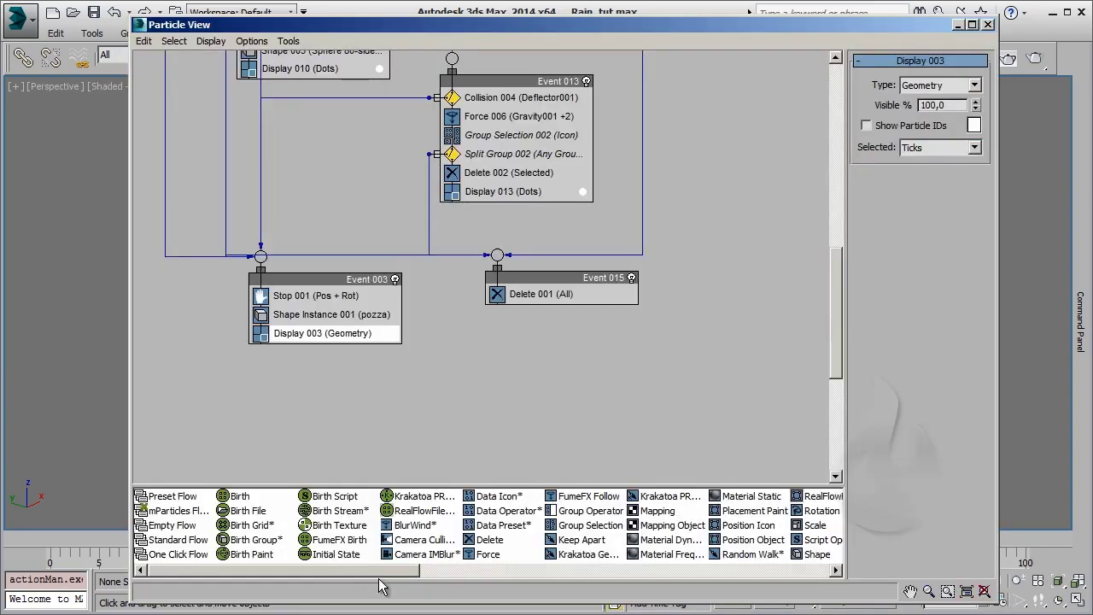
- Add a Rotation operator to Event 003 with Random Horizontal orientation
drag(394, 574, 555, 585)
drag(411, 511, 342, 333)
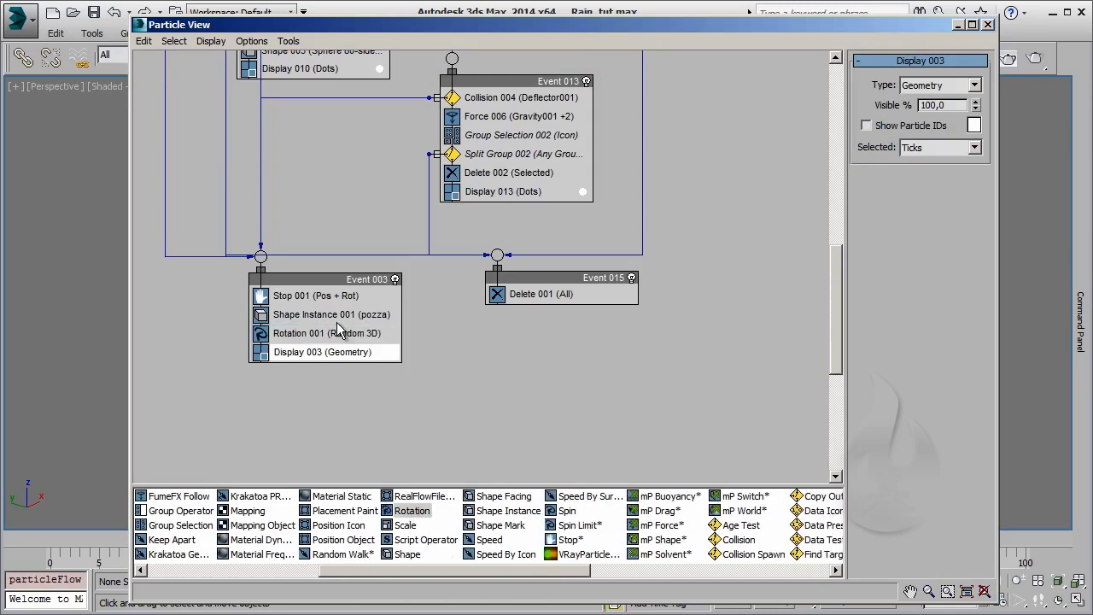
click(972, 96)
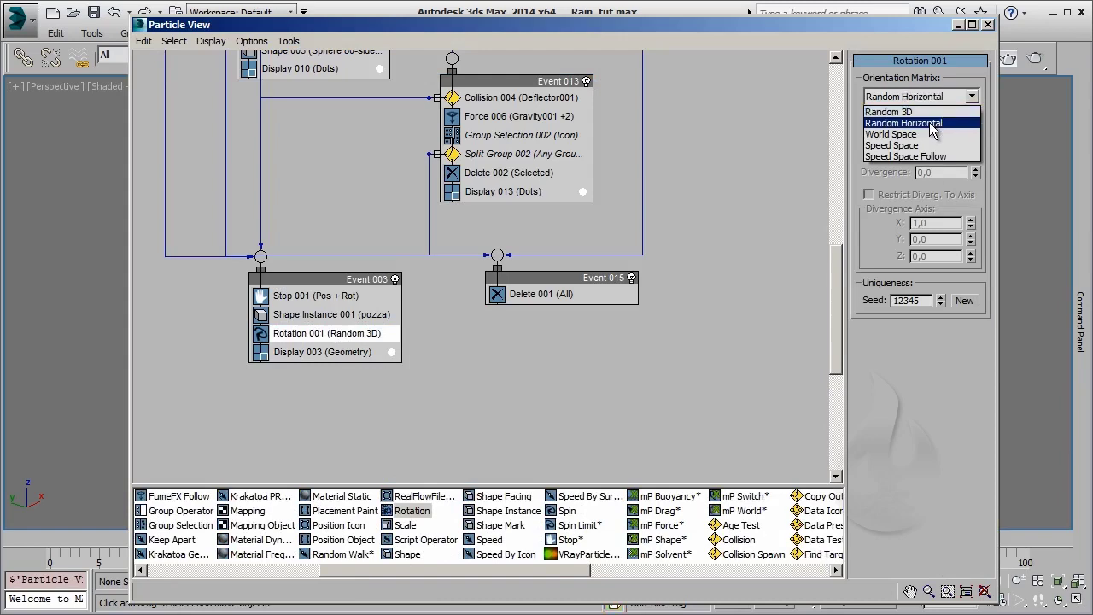
click(905, 117)
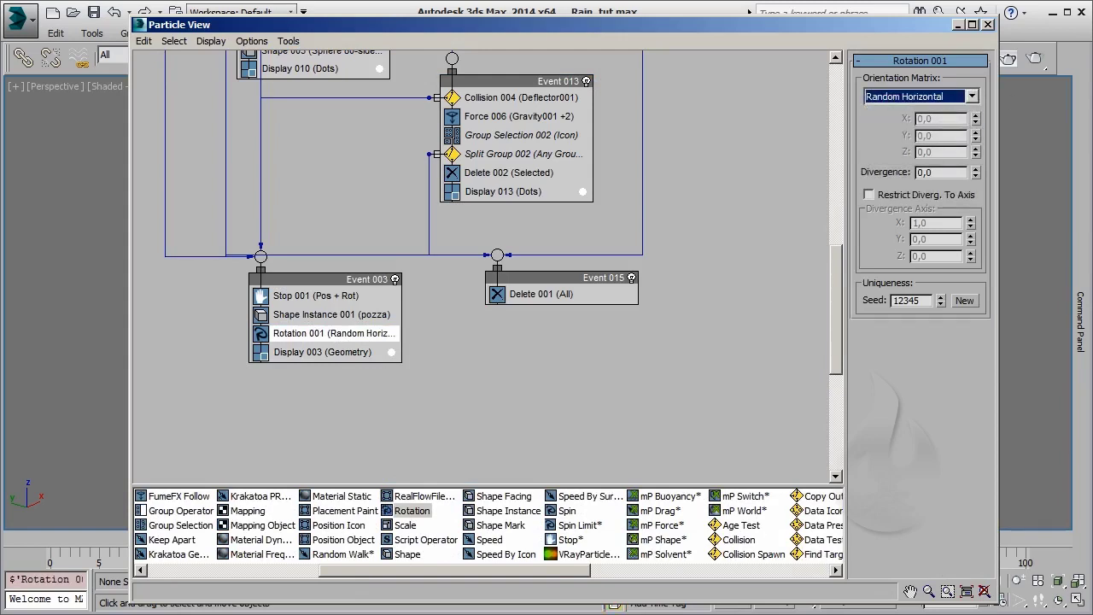
click(959, 26)
middle_drag(695, 399, 677, 408)
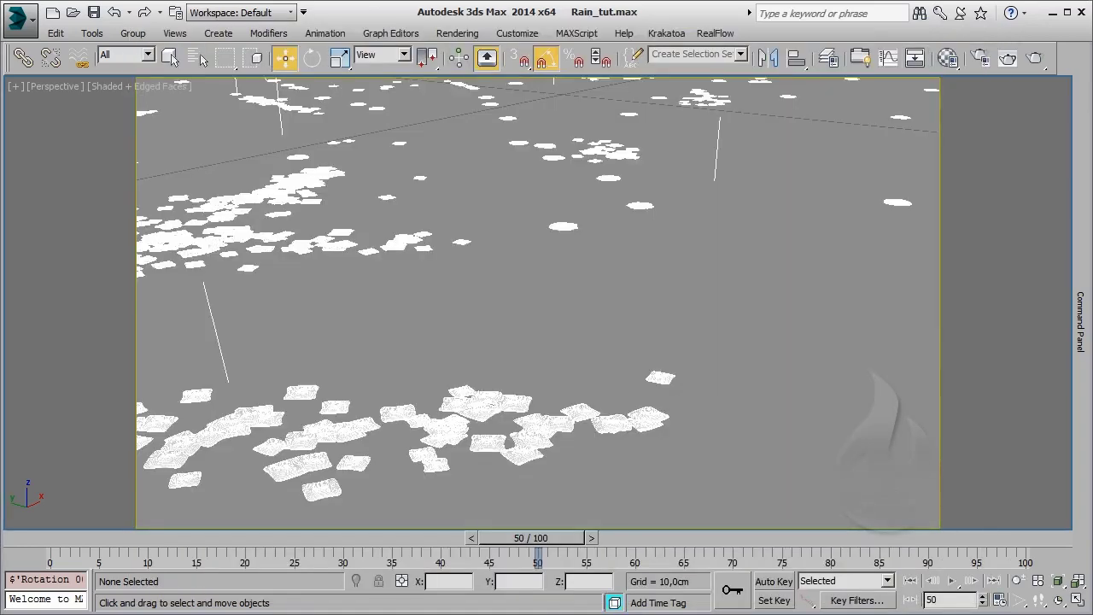
- Zoom in to inspect the flat puddle splashes, then return to Select and Move
click(1018, 584)
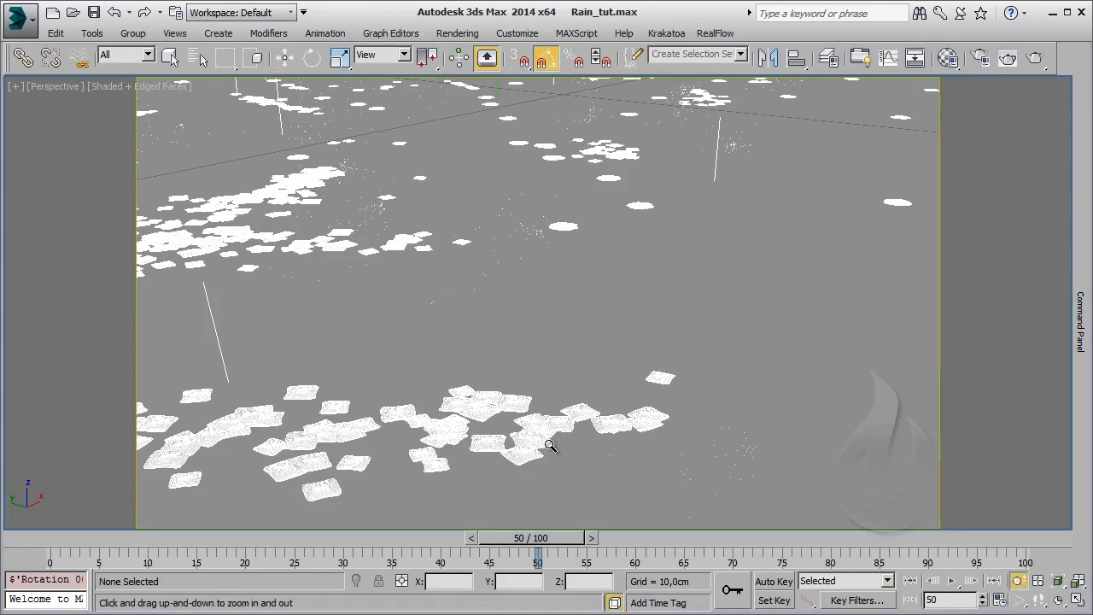
mouse_move(552, 441)
mouse_down()
mouse_move(549, 412)
mouse_move(562, 437)
mouse_up()
scroll(562, 437, up, 2)
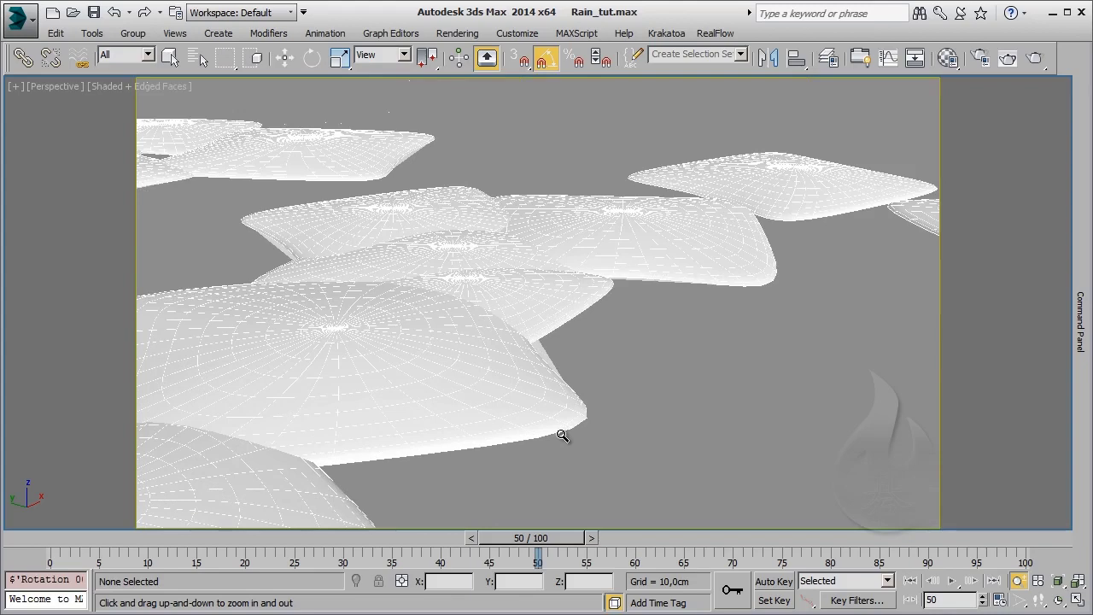
scroll(560, 438, down, 5)
scroll(559, 439, up, 2)
scroll(559, 439, up, 1)
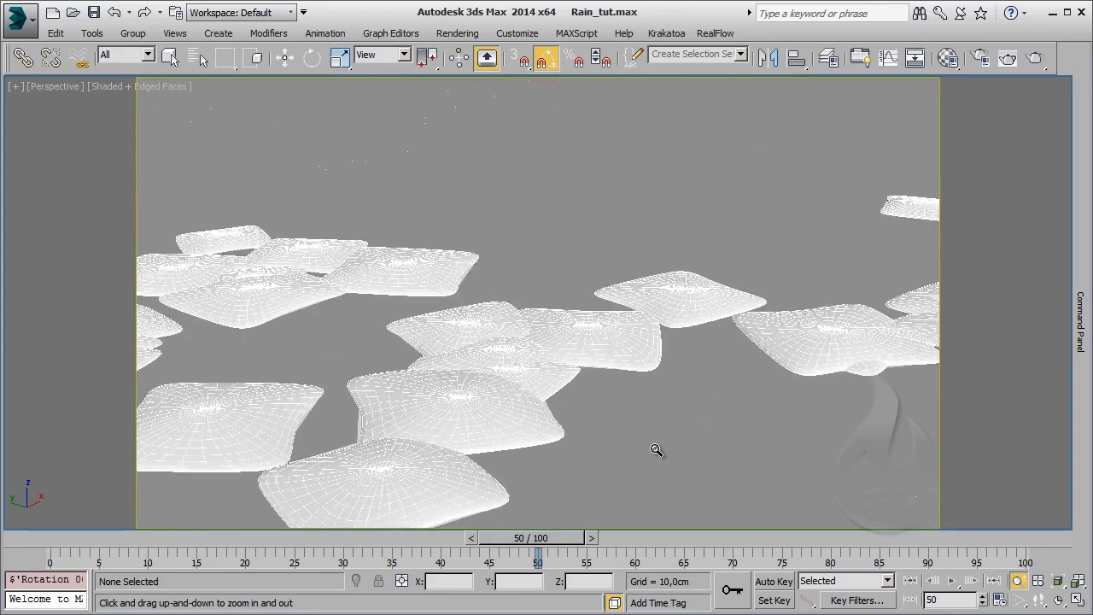
key(w)
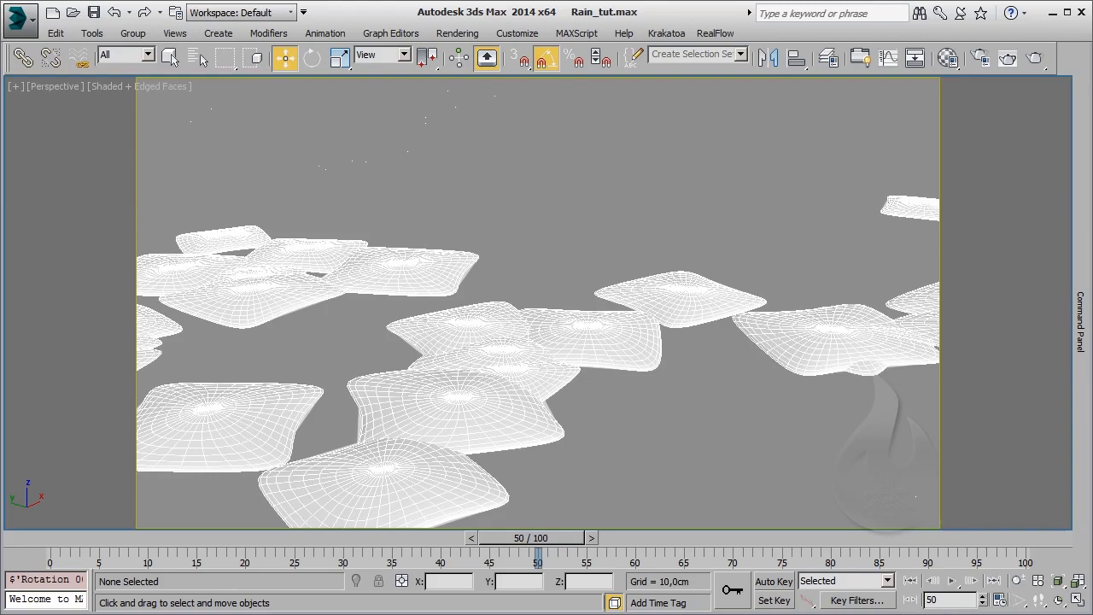
- Insert a Shape operator, Shape 004, into Event 011 after Force 004
key(6)
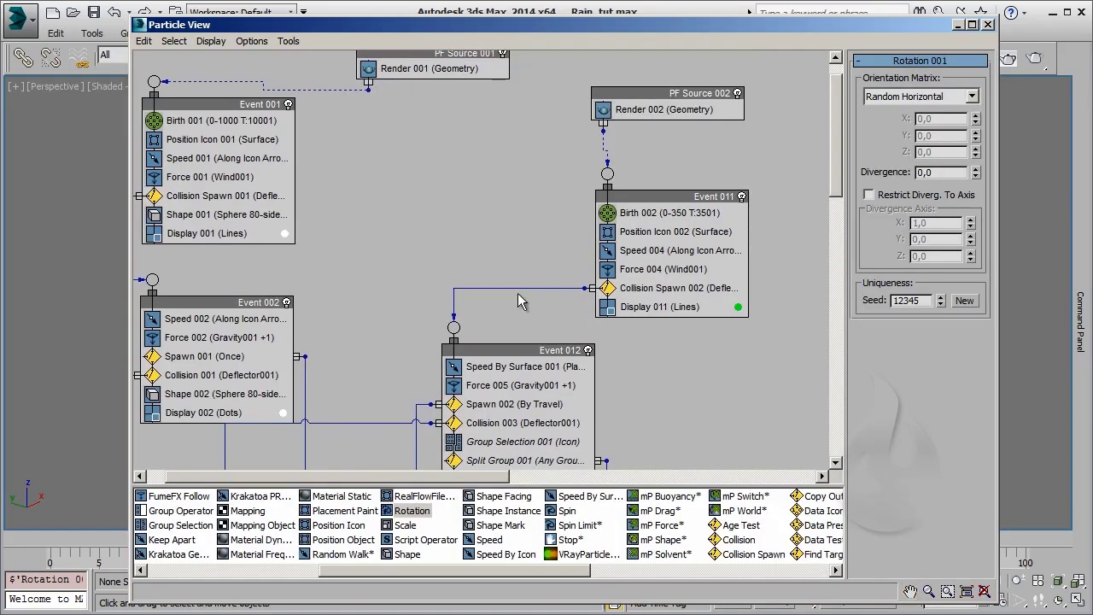
middle_drag(371, 243, 419, 277)
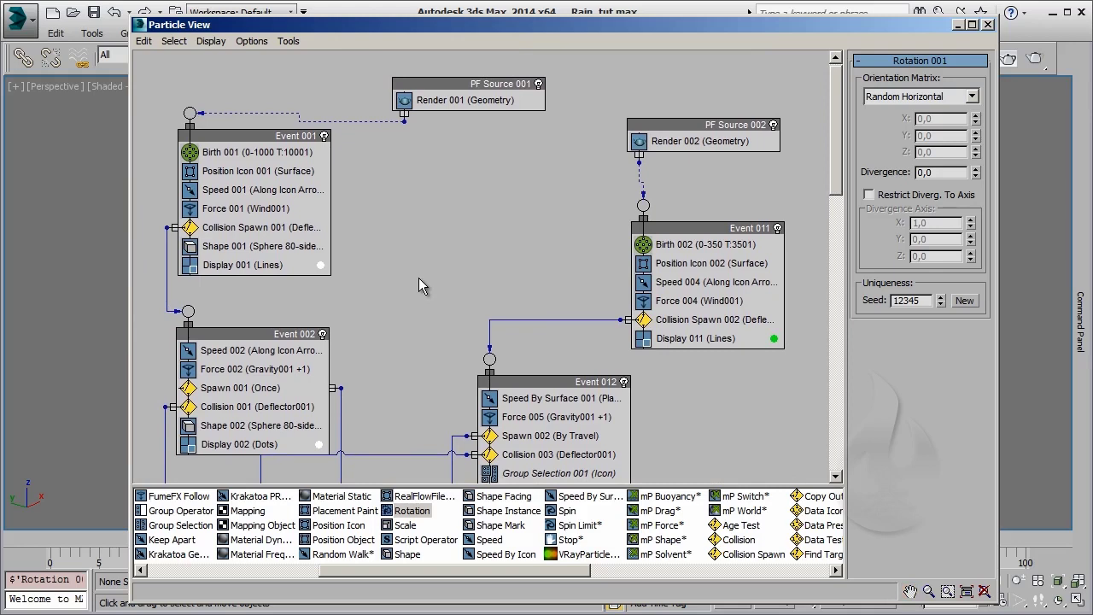
click(418, 278)
mouse_move(403, 555)
mouse_down()
mouse_move(677, 290)
mouse_move(690, 341)
mouse_up()
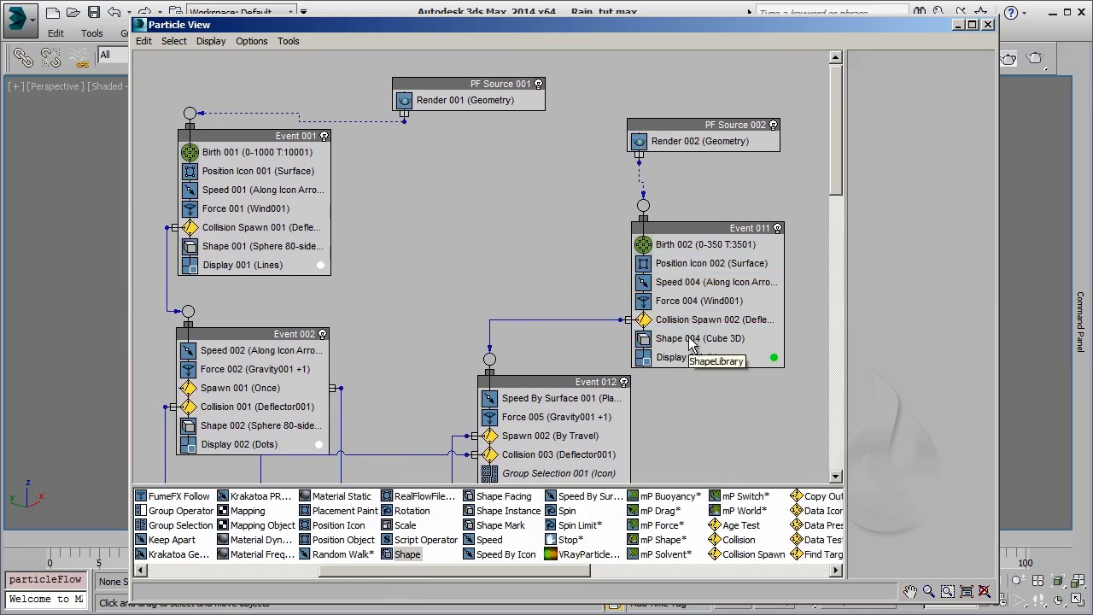
click(690, 341)
- Make Shape 004 droplets Sphere 80-sides with a 0,2cm size
click(939, 104)
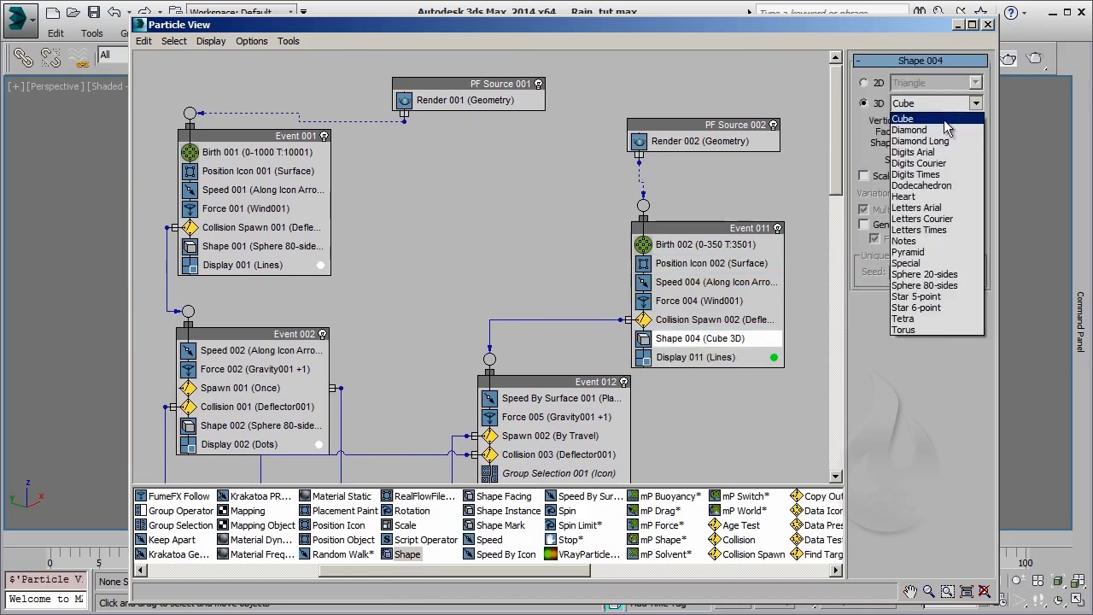
click(936, 286)
click(957, 104)
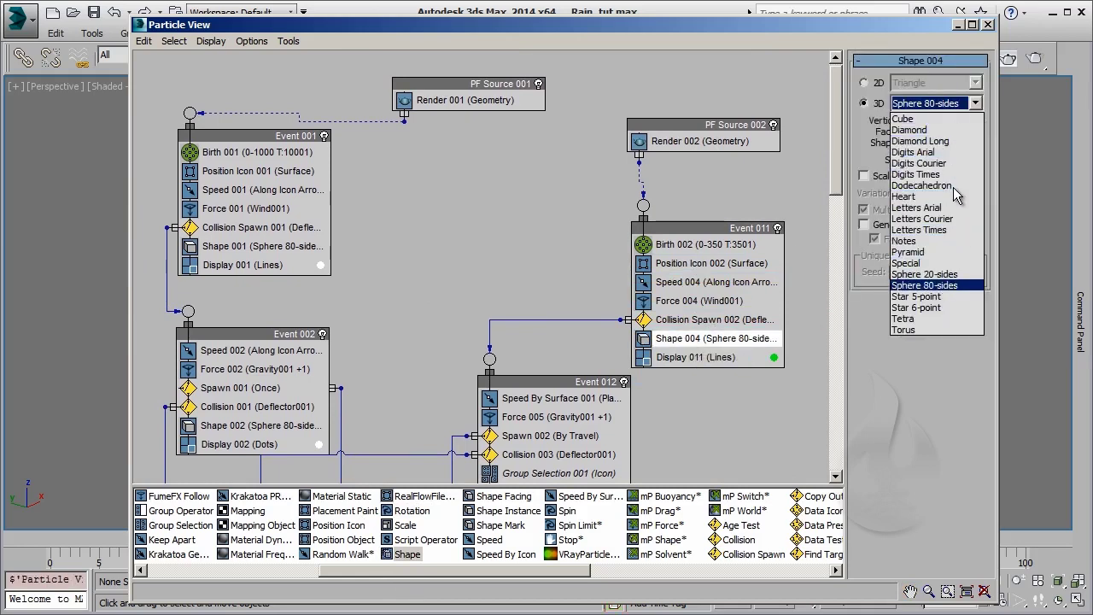
key(Escape)
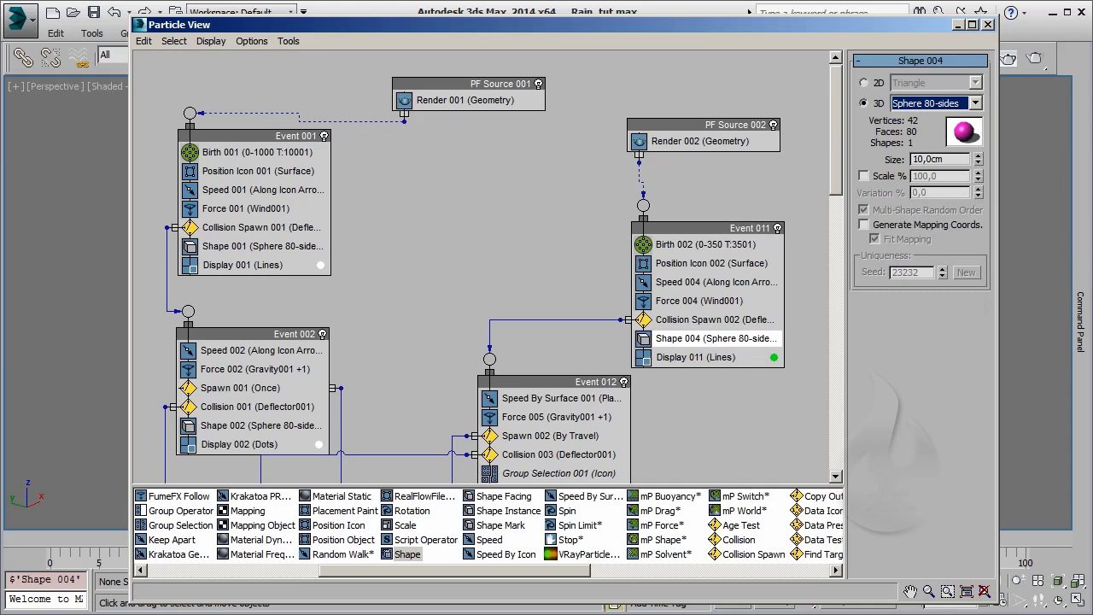
double_click(944, 159)
text(0,2)
key(Return)
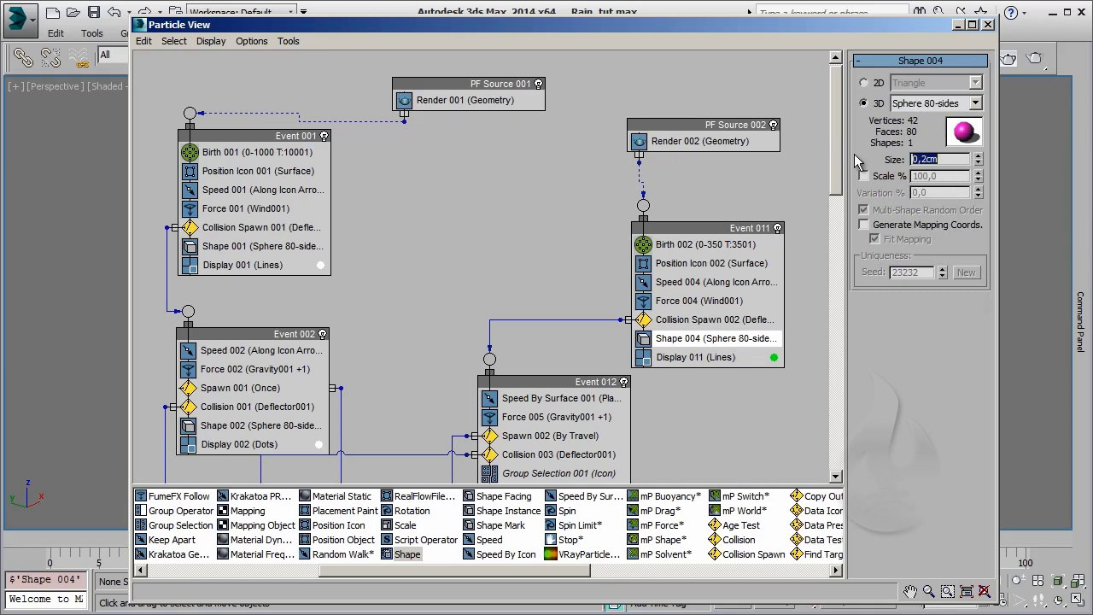
- Enable Scale % on Shape 004 with a 25% variation
click(890, 175)
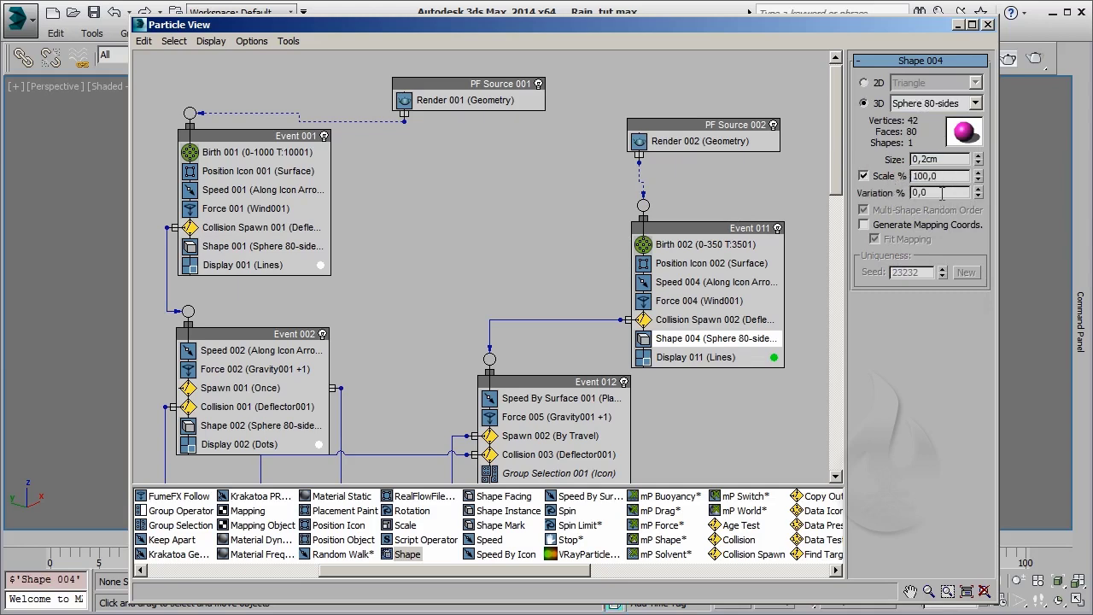
double_click(910, 193)
text(5)
key(Return)
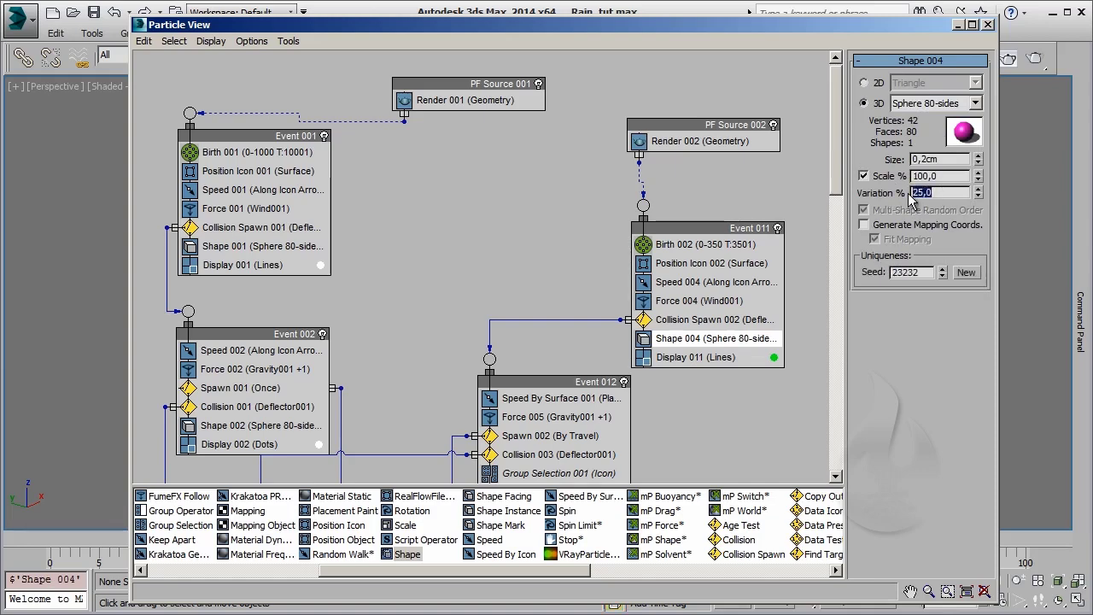
- Instance Shape 002 into Event 012 and Shape 003 into Event 013
click(267, 427)
middle_drag(393, 316, 385, 148)
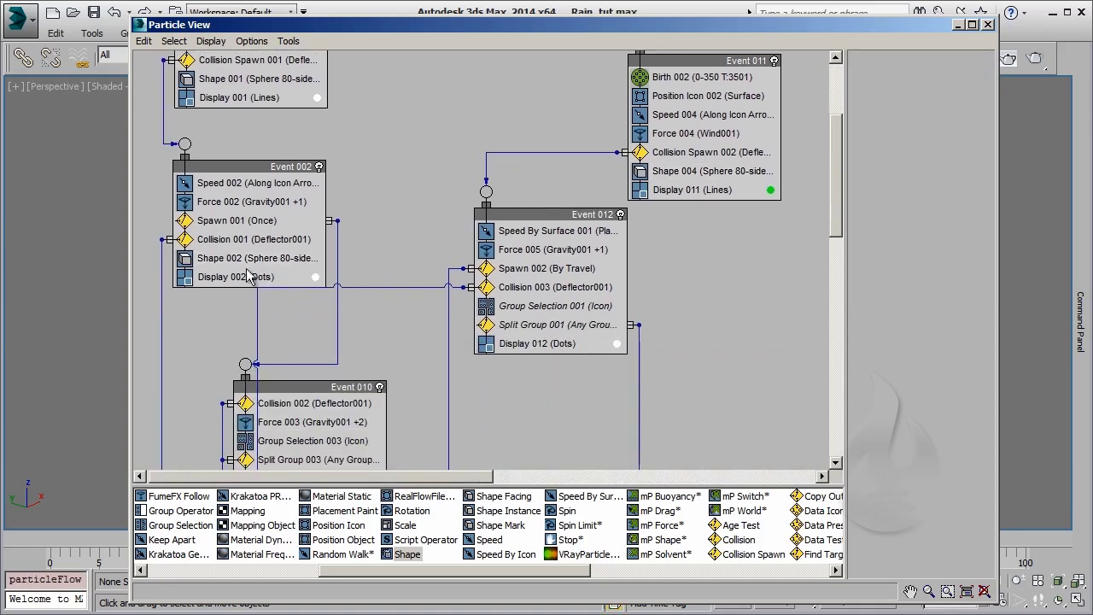
ctrl+drag(257, 258, 587, 334)
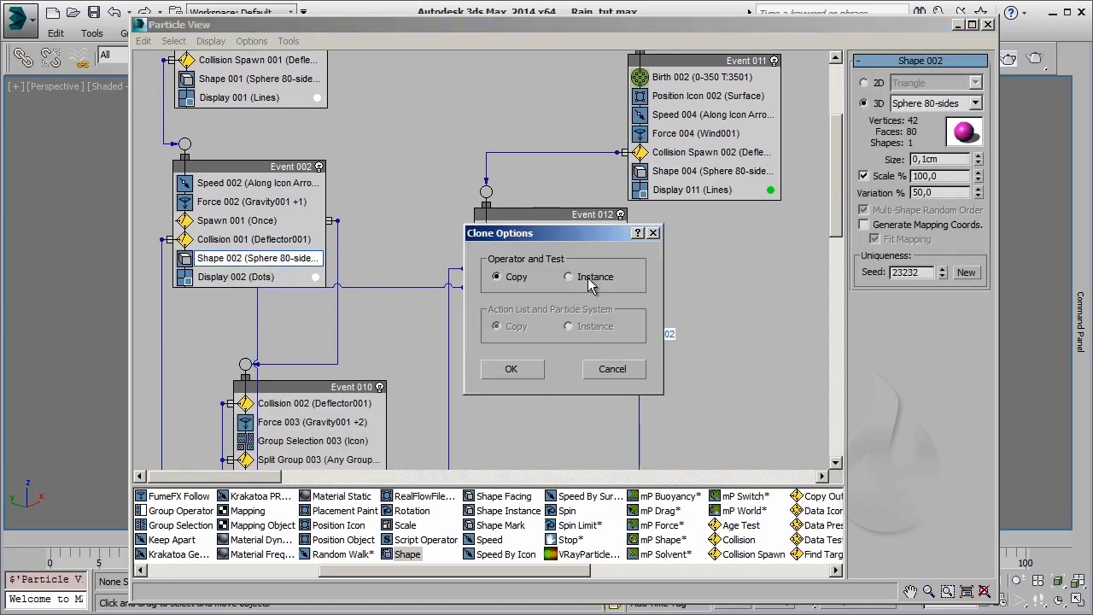
click(511, 369)
middle_drag(511, 375, 505, 180)
mouse_move(312, 282)
mouse_down()
mouse_move(487, 321)
mouse_move(543, 418)
mouse_up()
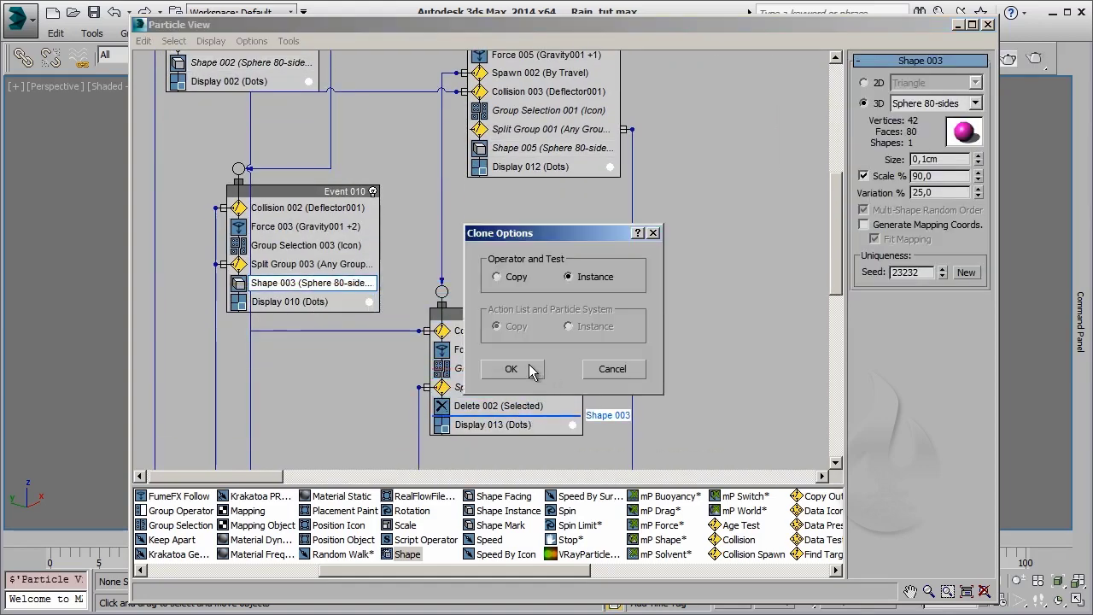
click(510, 369)
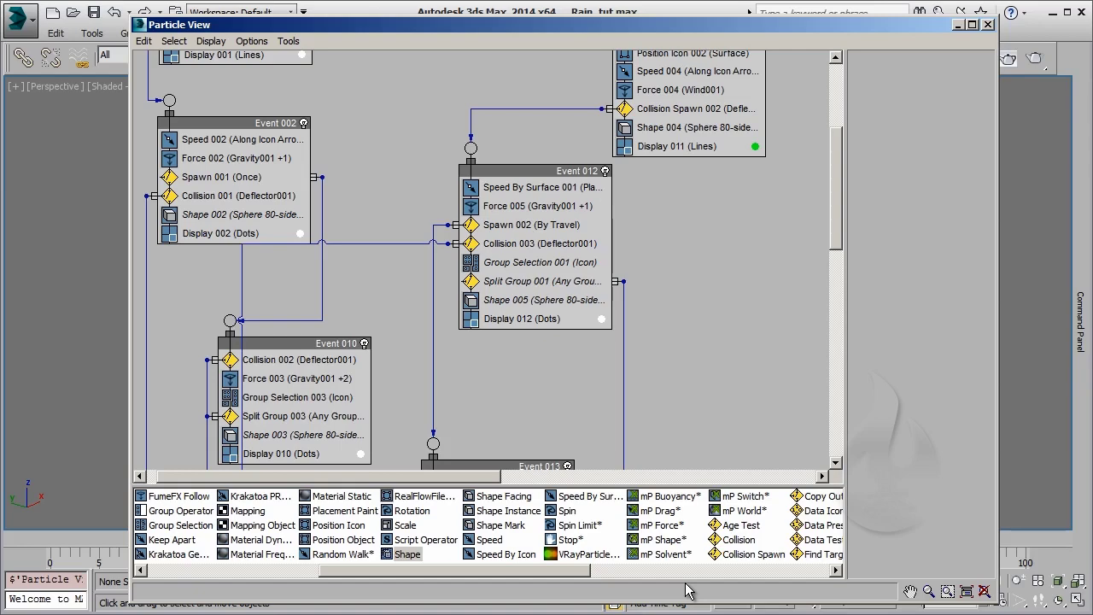
- Create a new event with Shape and Stop operators and wire Collision 004 into it
middle_drag(556, 391, 564, 170)
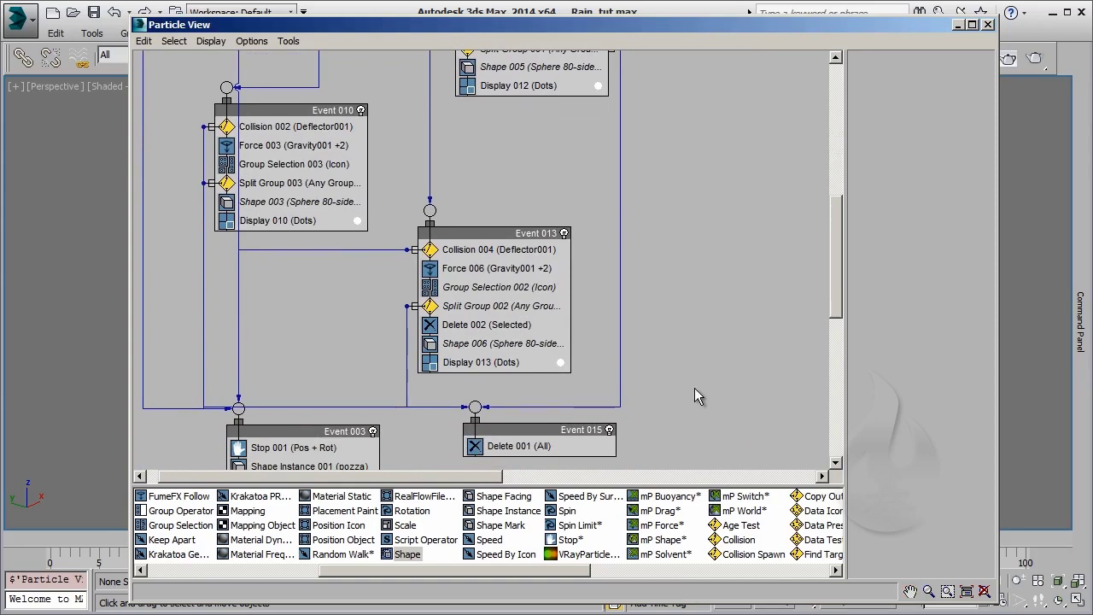
middle_drag(694, 395, 656, 230)
drag(563, 265, 695, 264)
click(511, 396)
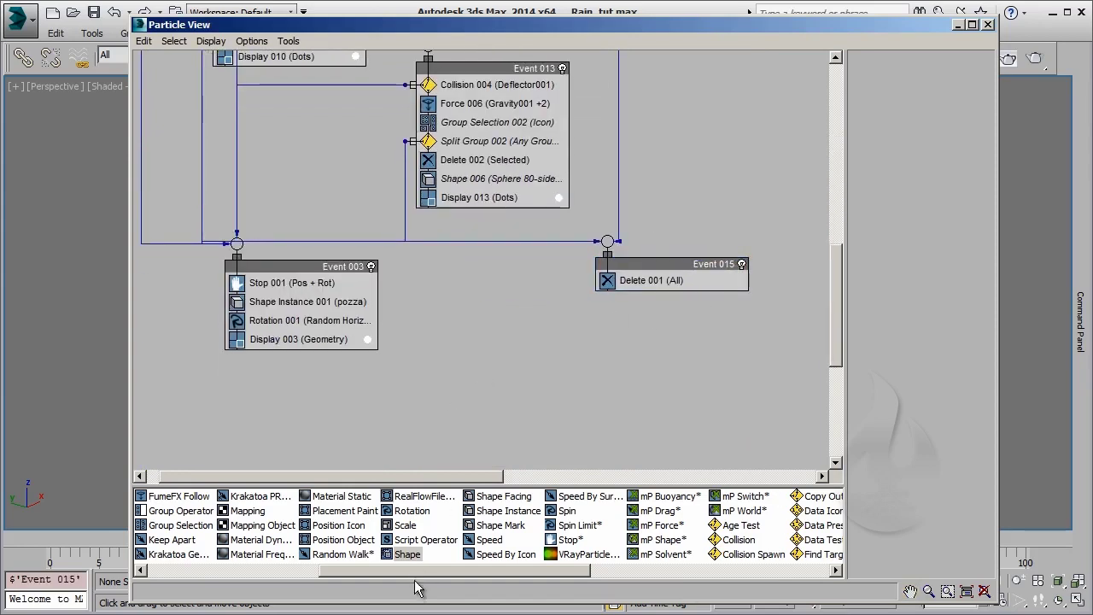
drag(406, 557, 448, 380)
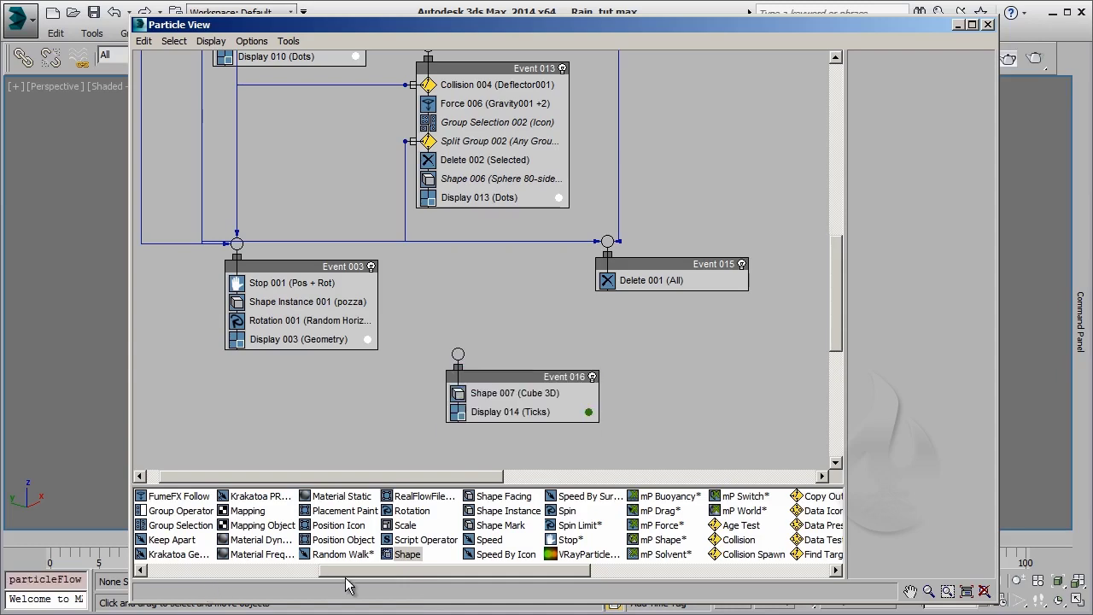
drag(554, 533, 520, 410)
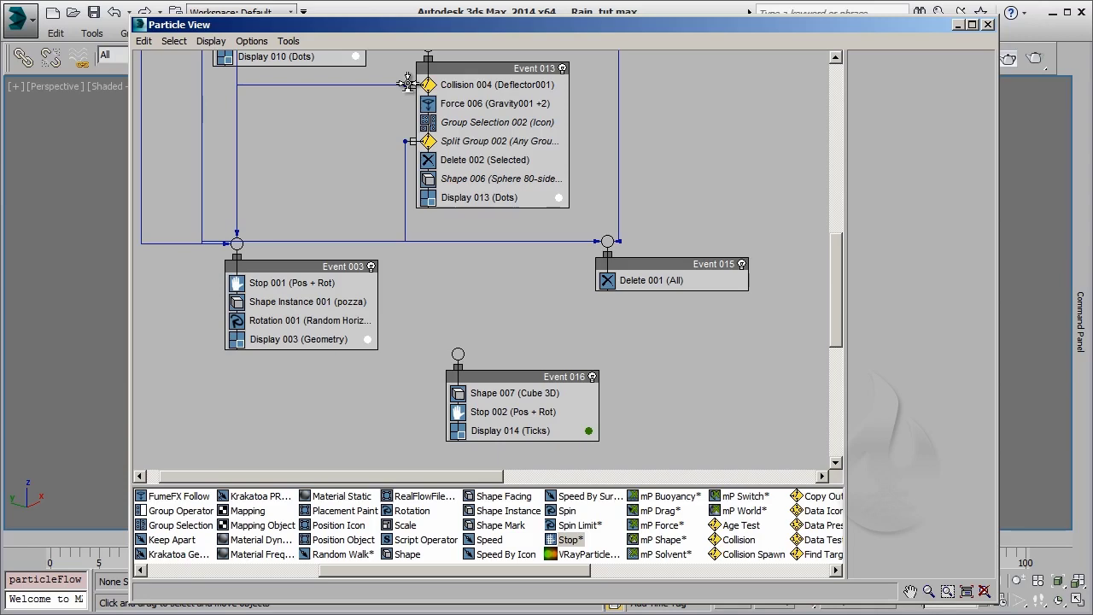
mouse_move(407, 83)
mouse_down()
mouse_move(466, 366)
mouse_move(547, 364)
mouse_up()
- Set Event 016's shape to Sphere 80-sides, its display to Geometry, and close Particle View
click(550, 373)
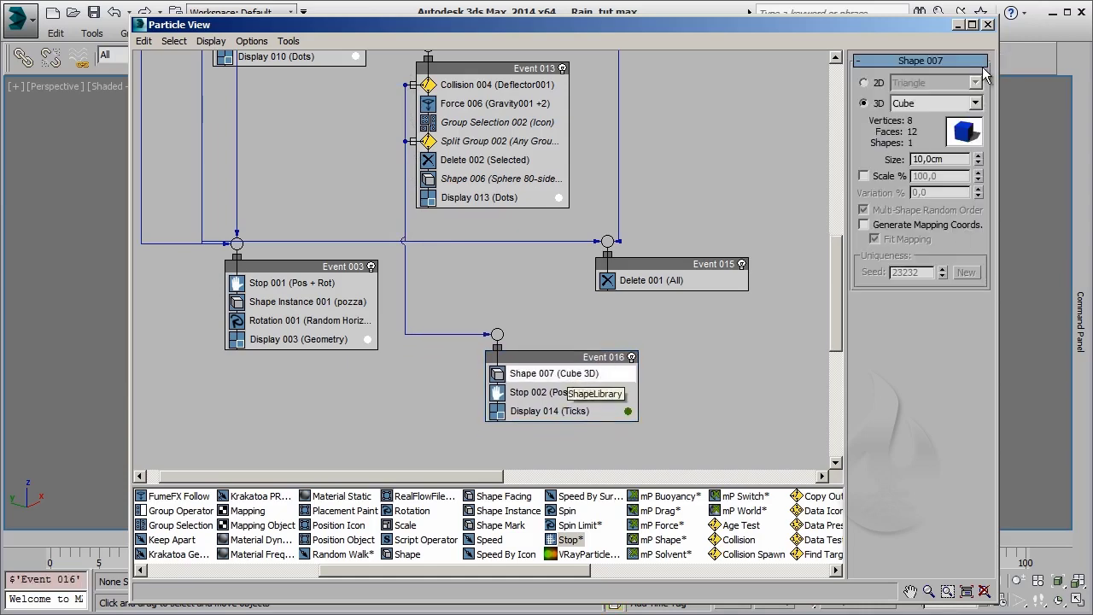
click(936, 104)
click(937, 285)
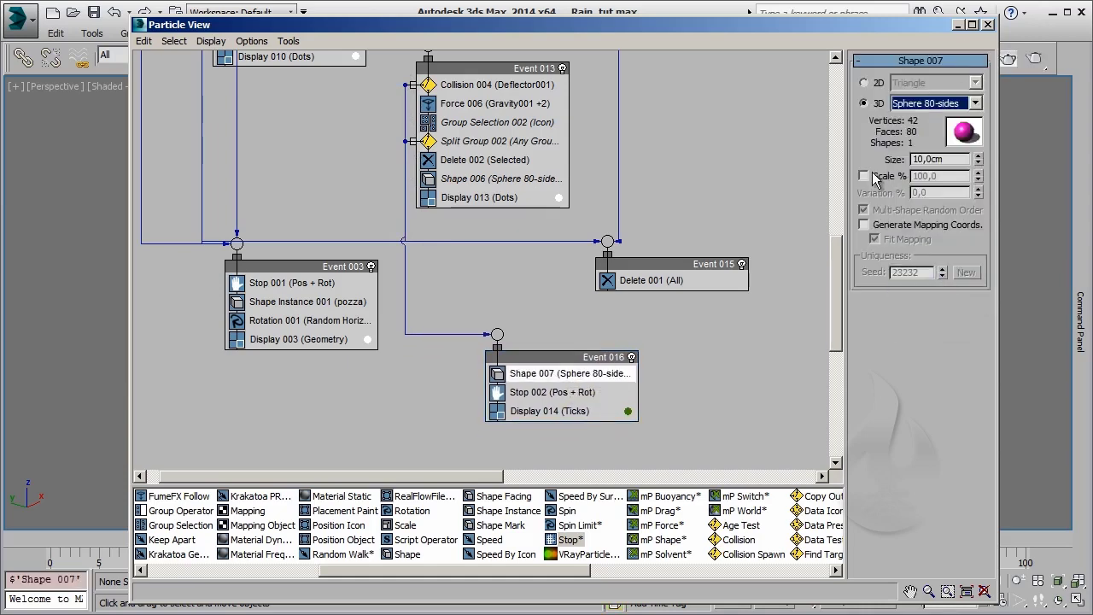
click(598, 411)
click(975, 85)
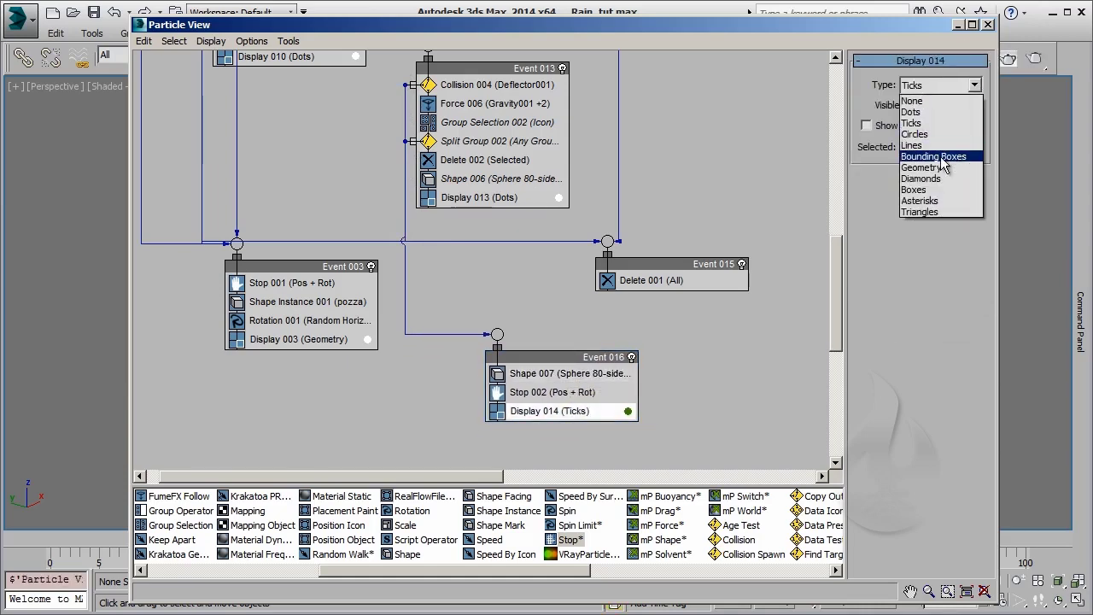
click(921, 167)
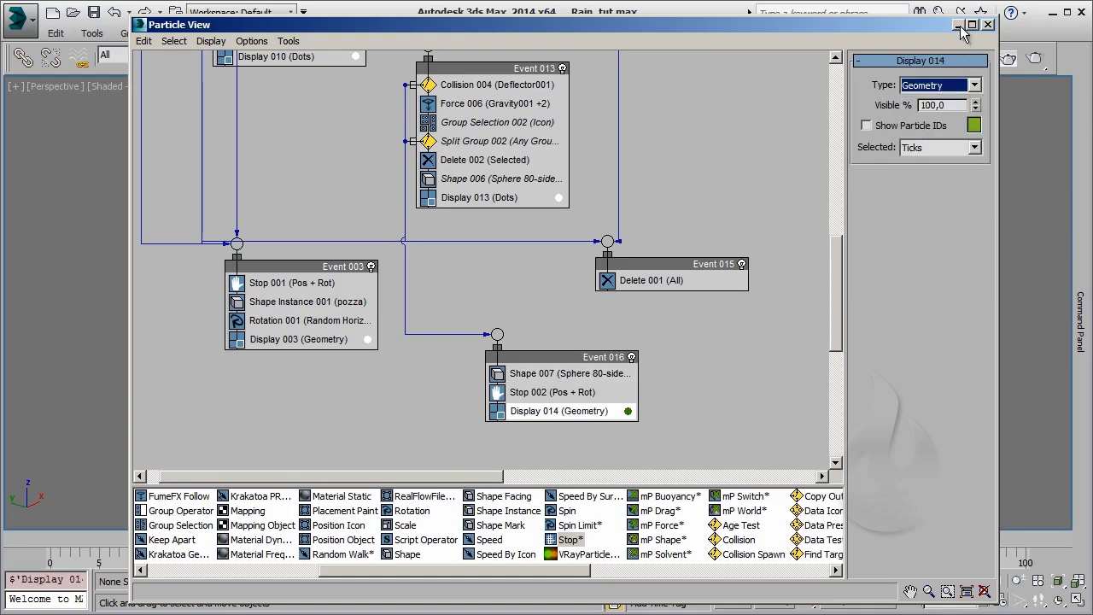
click(988, 24)
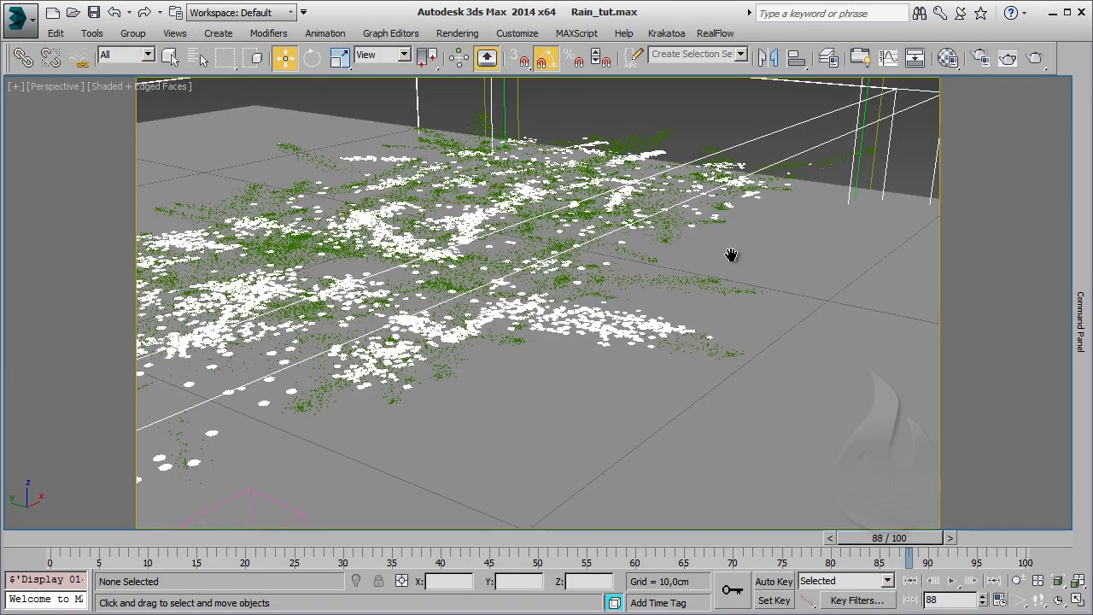
- Reopen Particle View with 6 and add a Material Static operator to PF Source 001
mouse_move(729, 254)
middle_down()
mouse_move(634, 264)
mouse_move(764, 152)
middle_up()
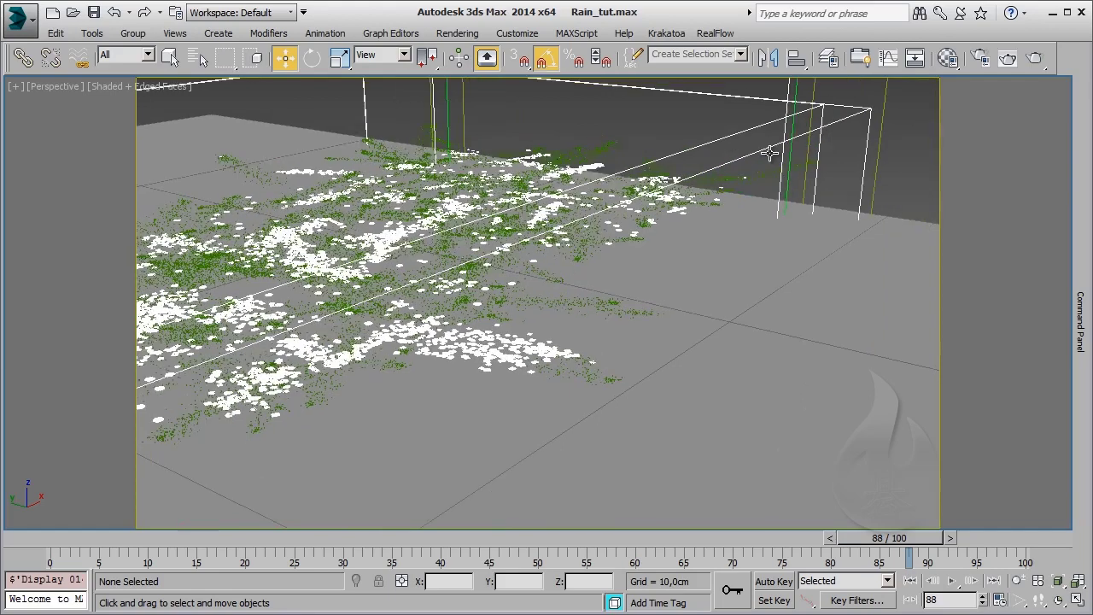
scroll(786, 155, up, 2)
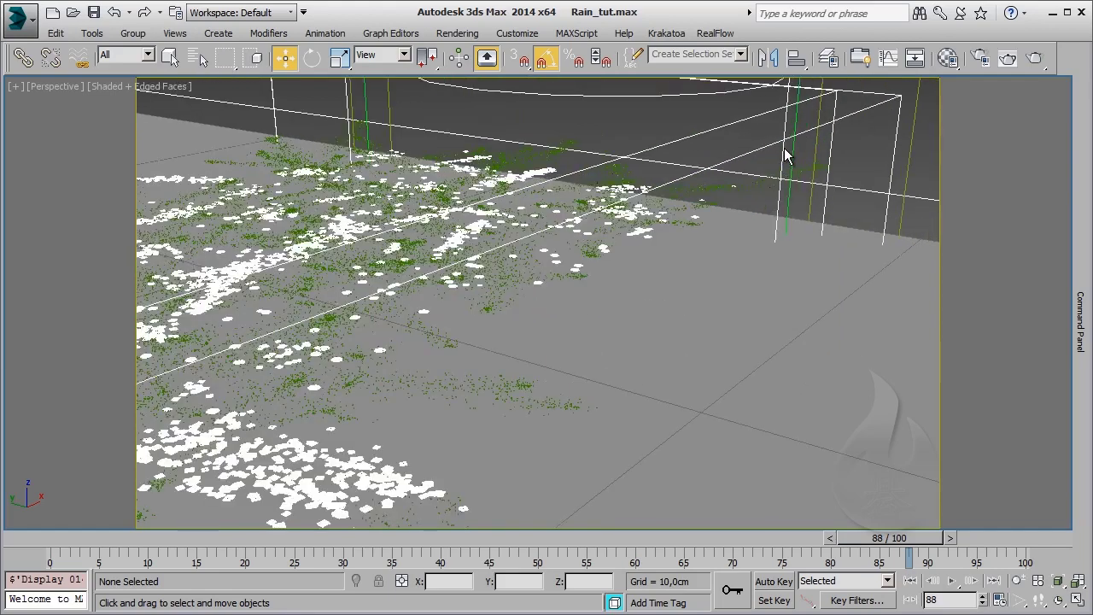
key(6)
mouse_move(341, 496)
mouse_down()
mouse_move(450, 107)
mouse_move(451, 119)
mouse_up()
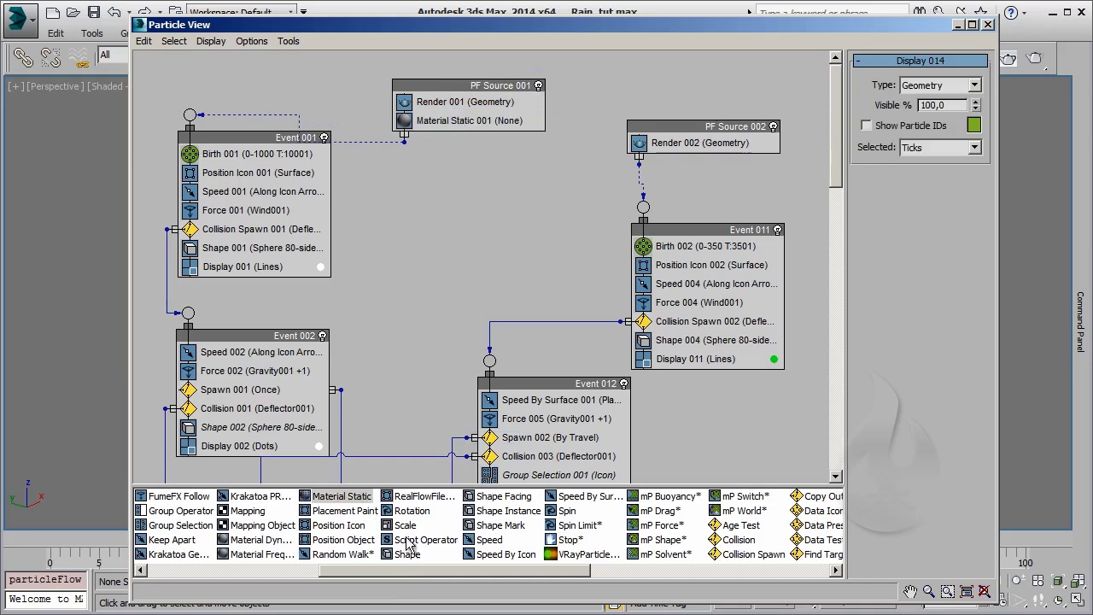
- Add Material Static 002 to PF Source 002, then bring up the Material Editor
mouse_move(341, 496)
mouse_down()
mouse_move(666, 156)
mouse_move(691, 86)
mouse_up()
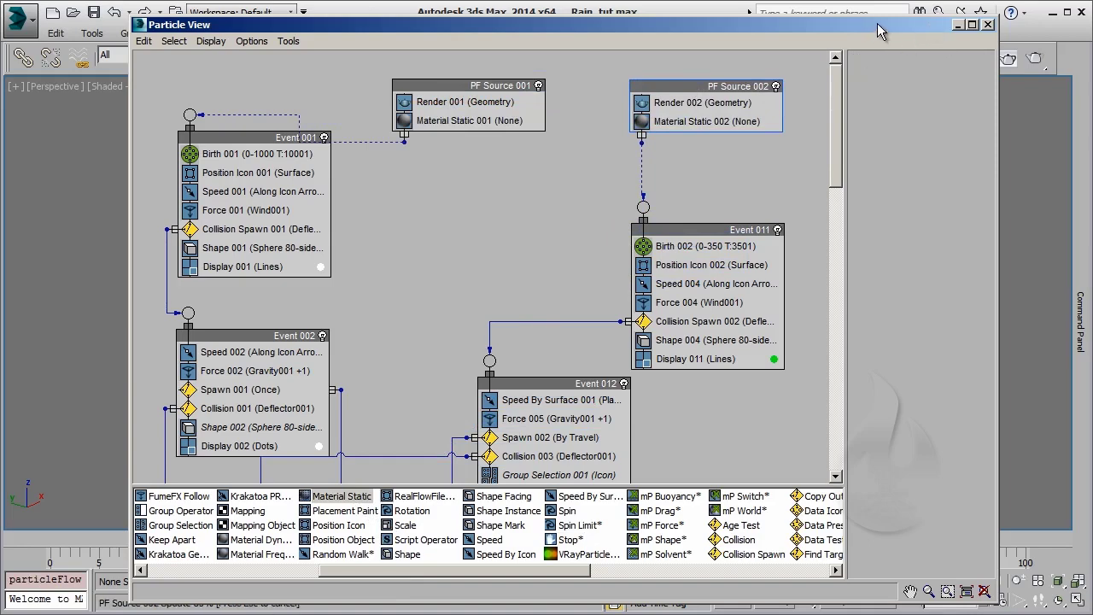
mouse_move(877, 23)
mouse_down()
mouse_move(820, 69)
mouse_move(485, 265)
mouse_up()
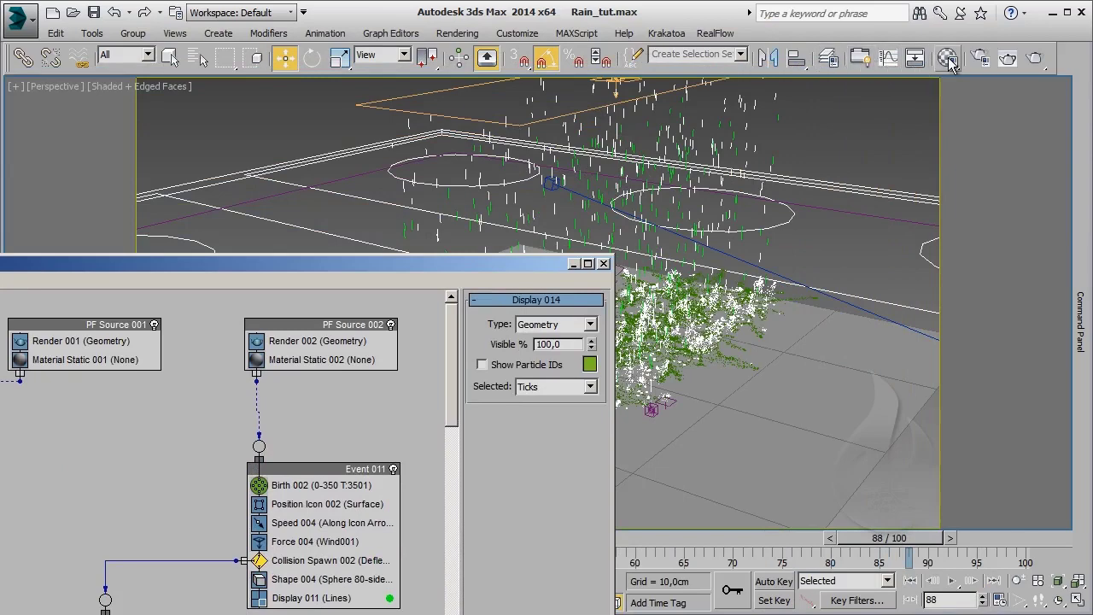
click(947, 57)
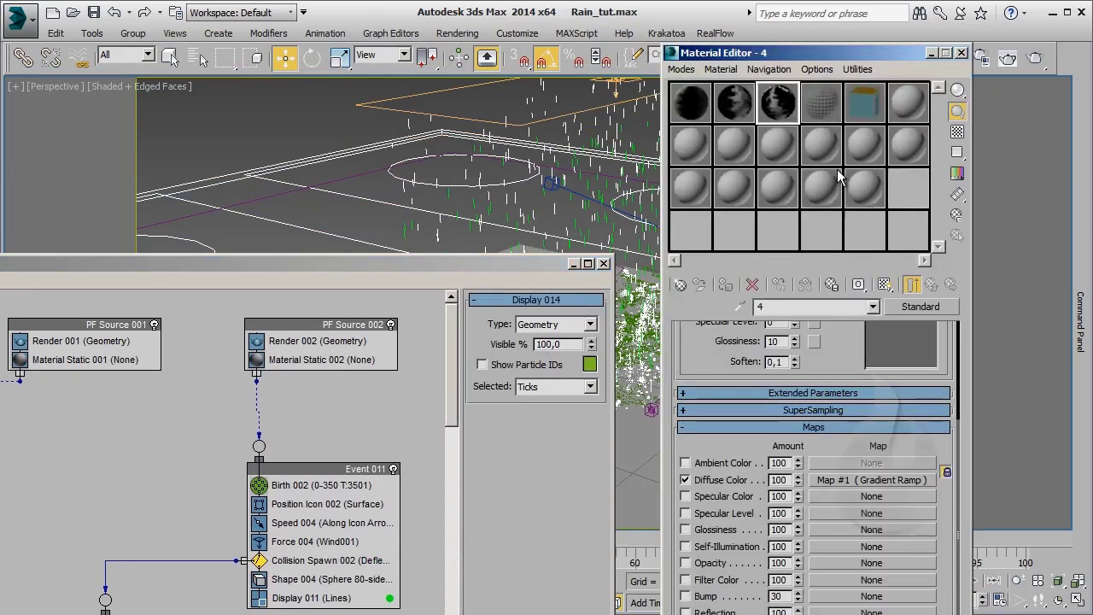
- Name an empty slot 'materiale_acqua' and instance it into Material Static 002
click(690, 146)
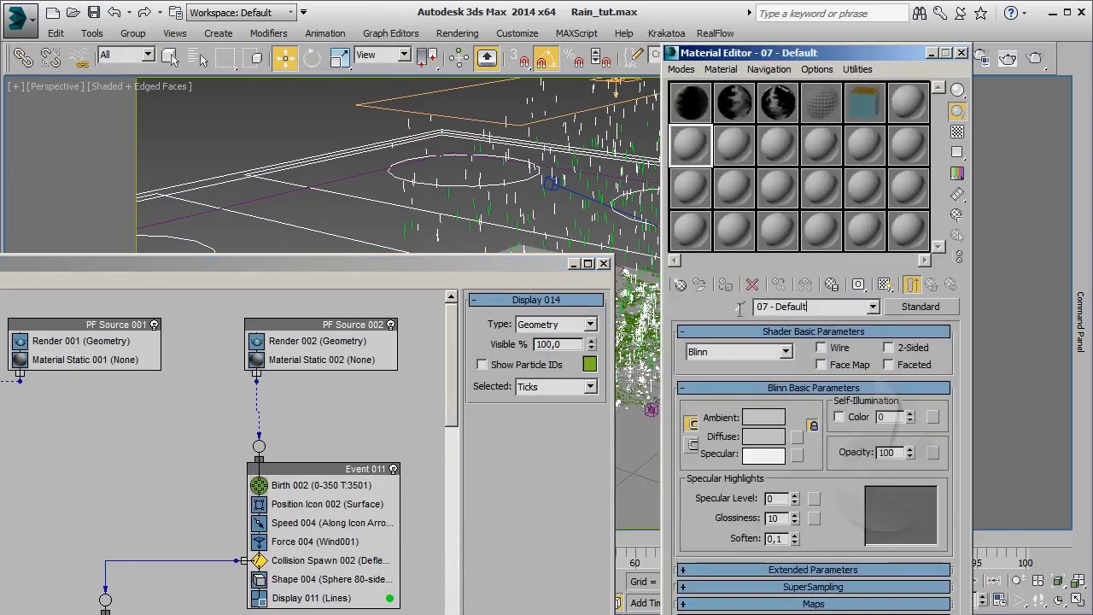
text(material)
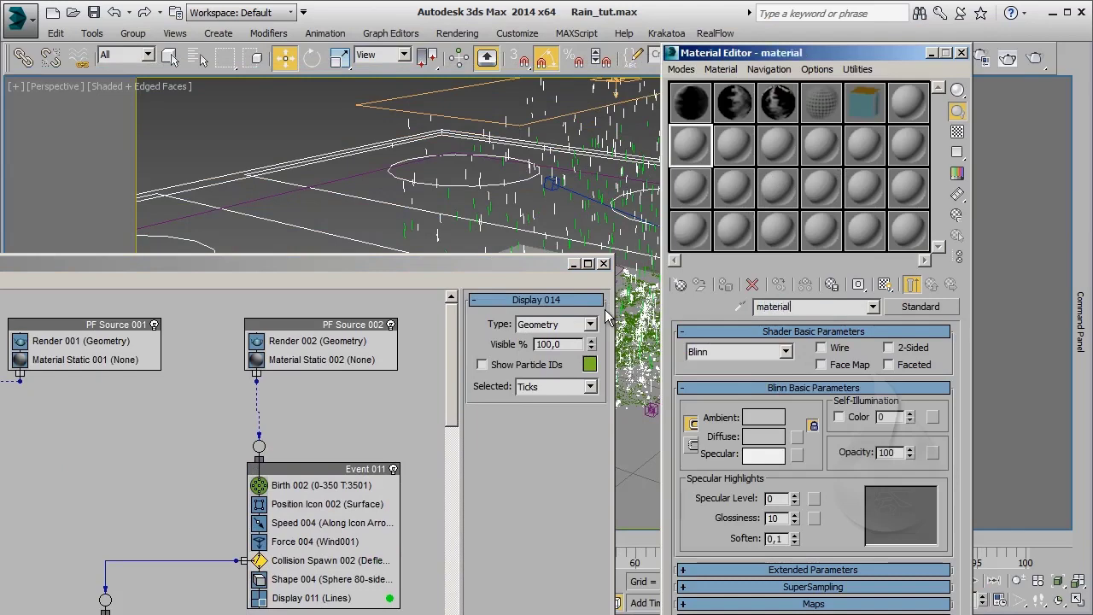
text(e_acqua)
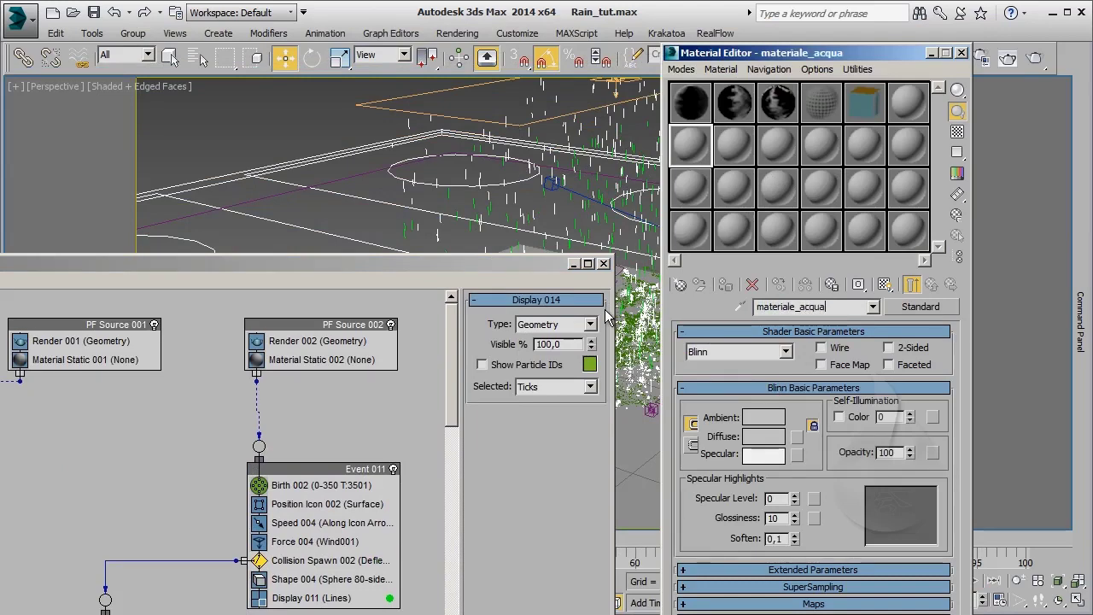
click(314, 361)
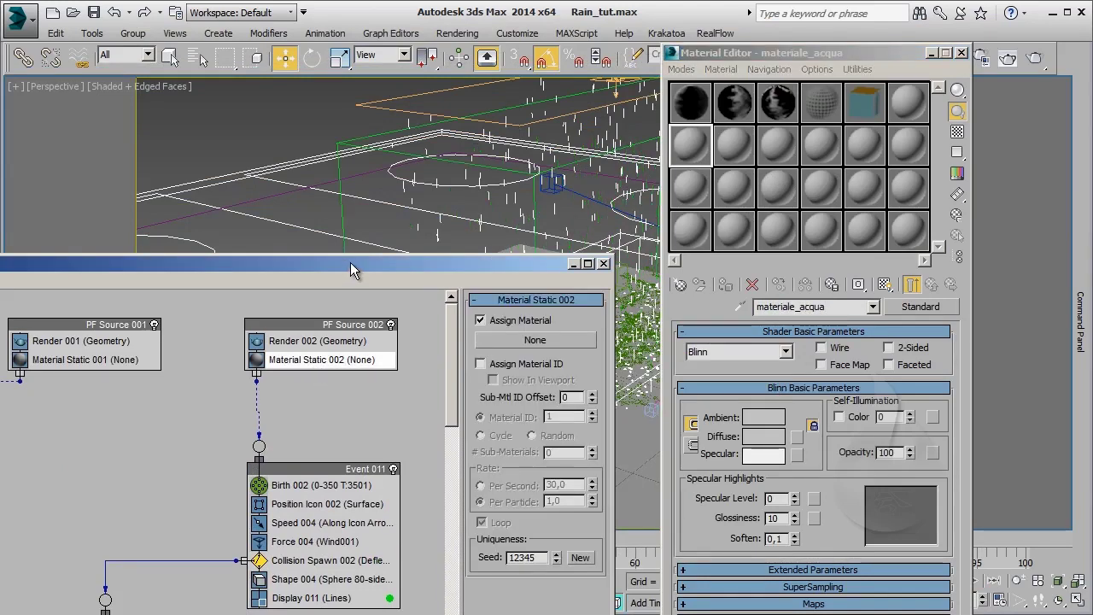
mouse_move(350, 263)
mouse_down()
mouse_move(382, 59)
mouse_move(393, 49)
mouse_up()
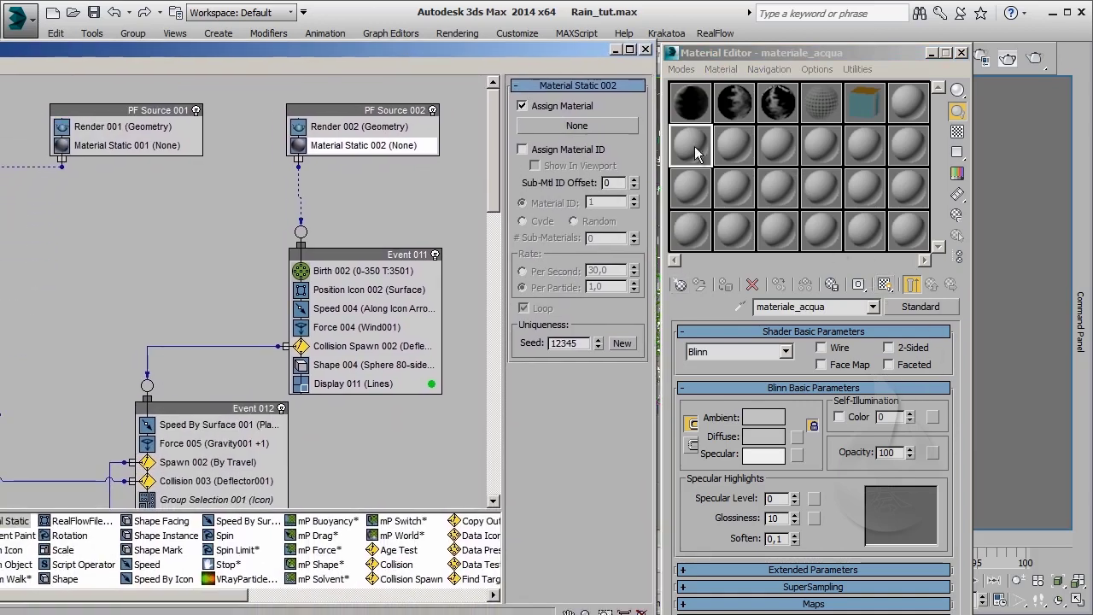
drag(697, 150, 578, 125)
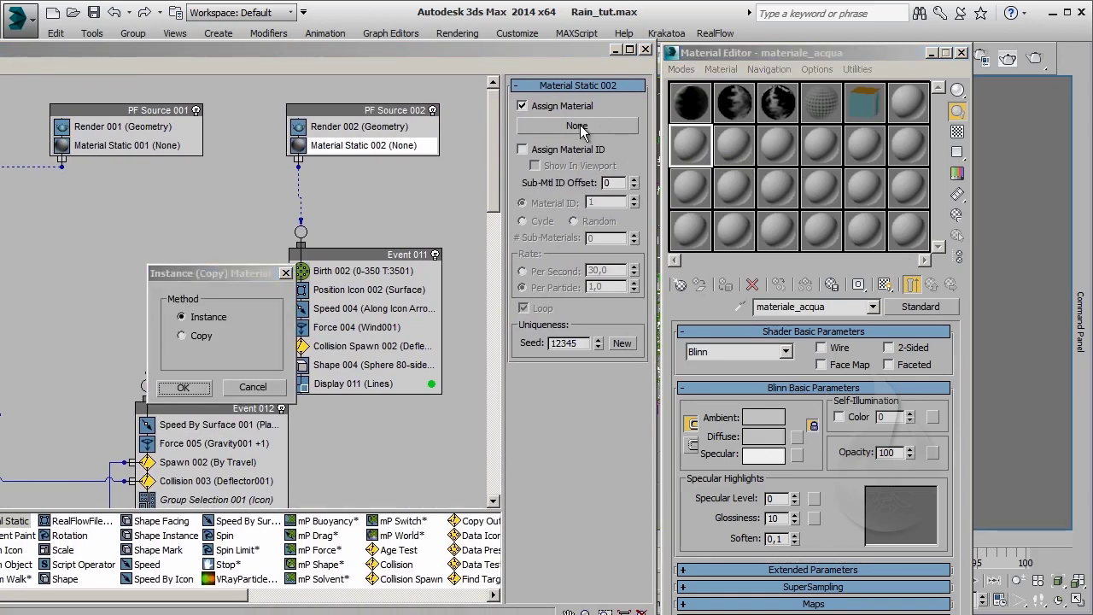
click(197, 275)
drag(215, 282, 577, 217)
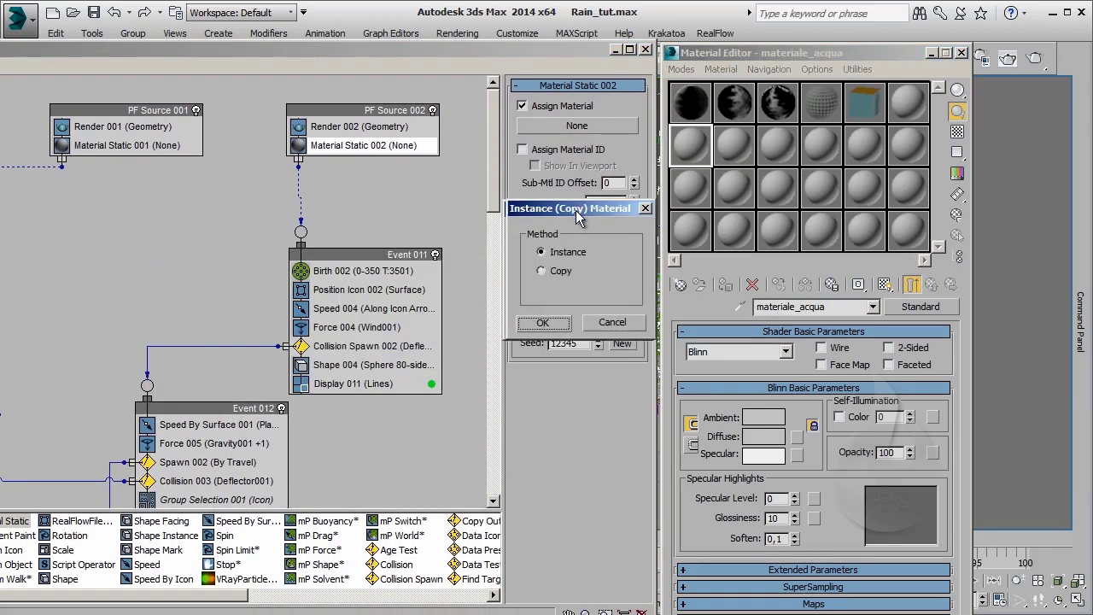
click(519, 316)
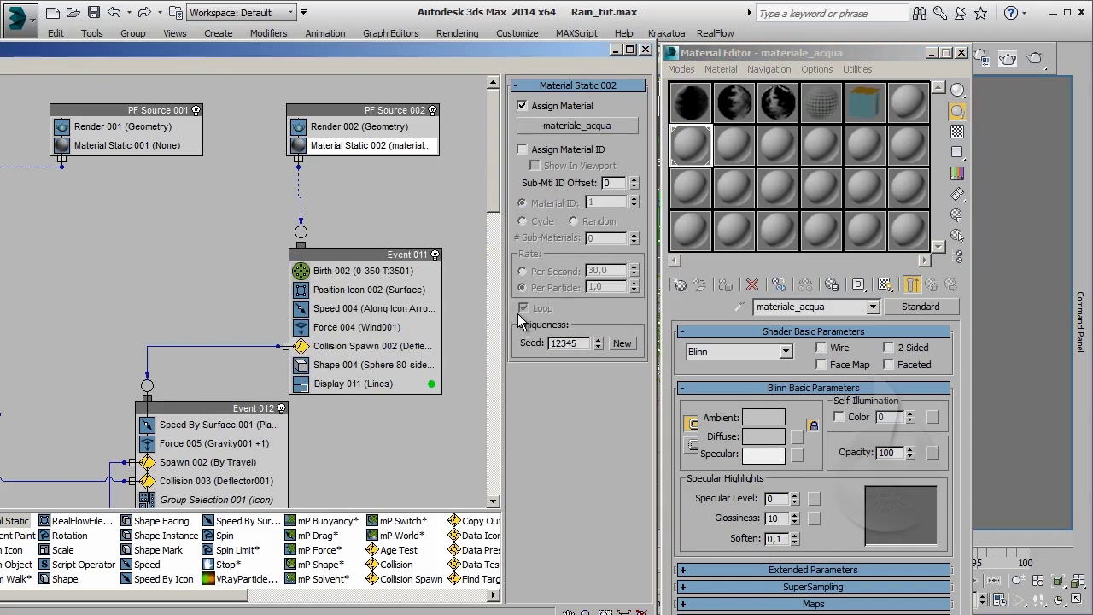